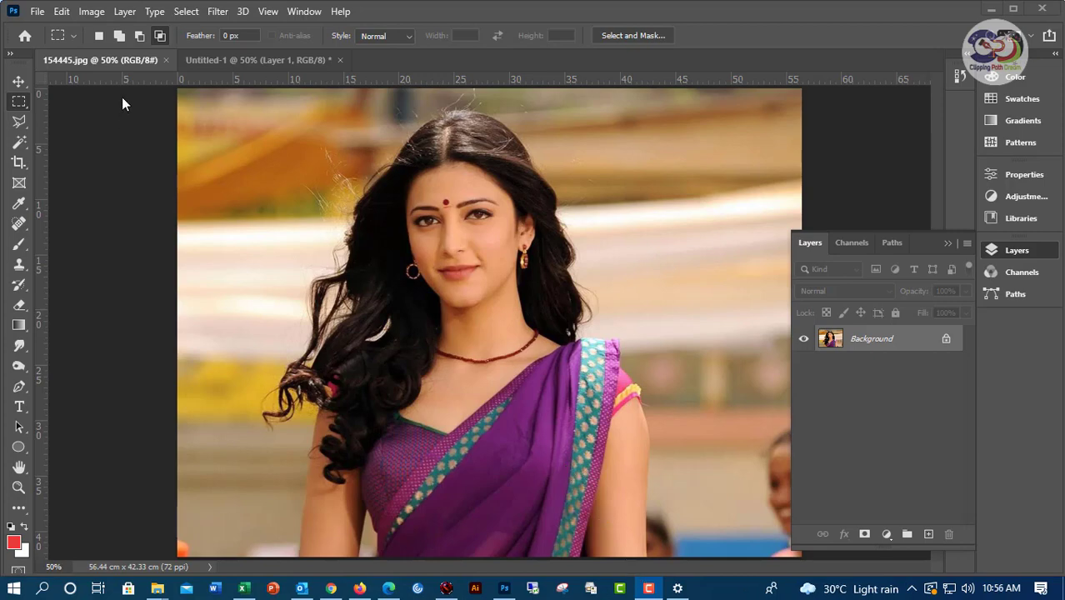
# Add a Color Balance adjustment layer above the portrait background, keeping the default name, Normal mode and 100% opacity.
pyautogui.click(122, 96)
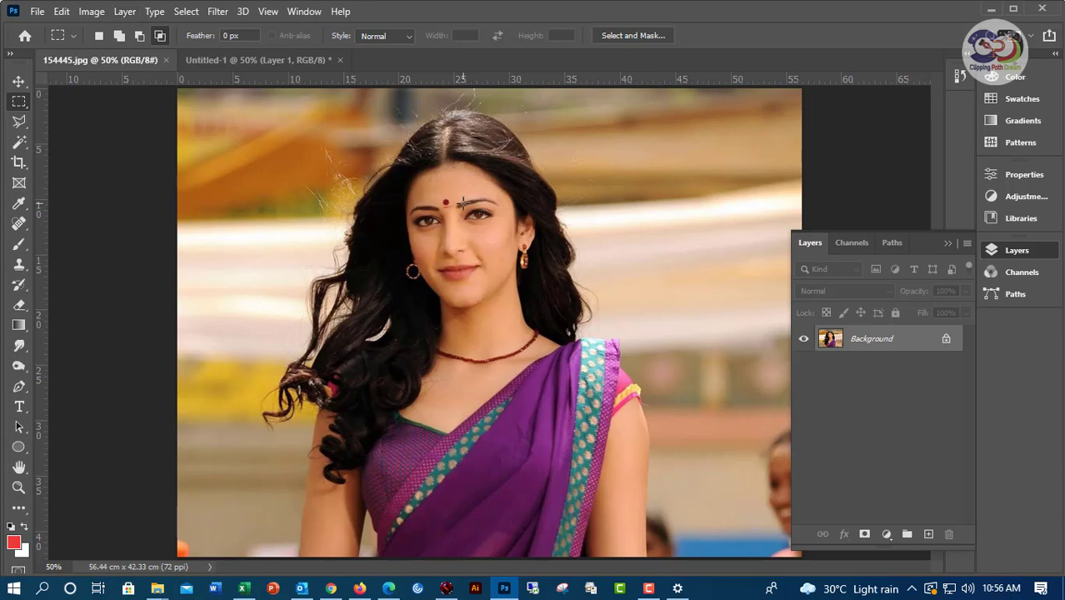
pyautogui.hotkey('ctrl', '+')
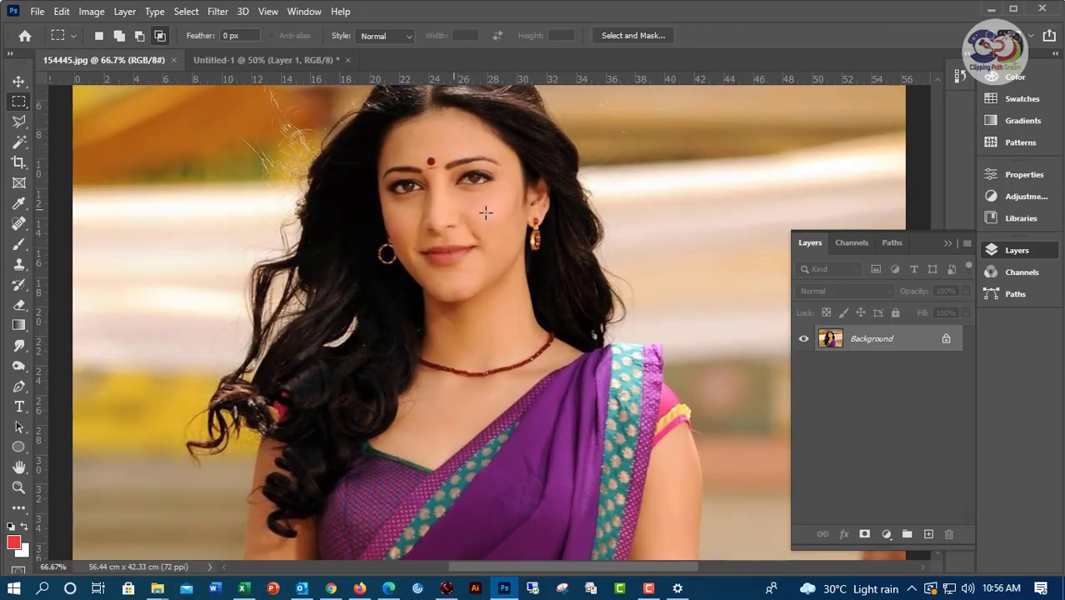
pyautogui.click(125, 12)
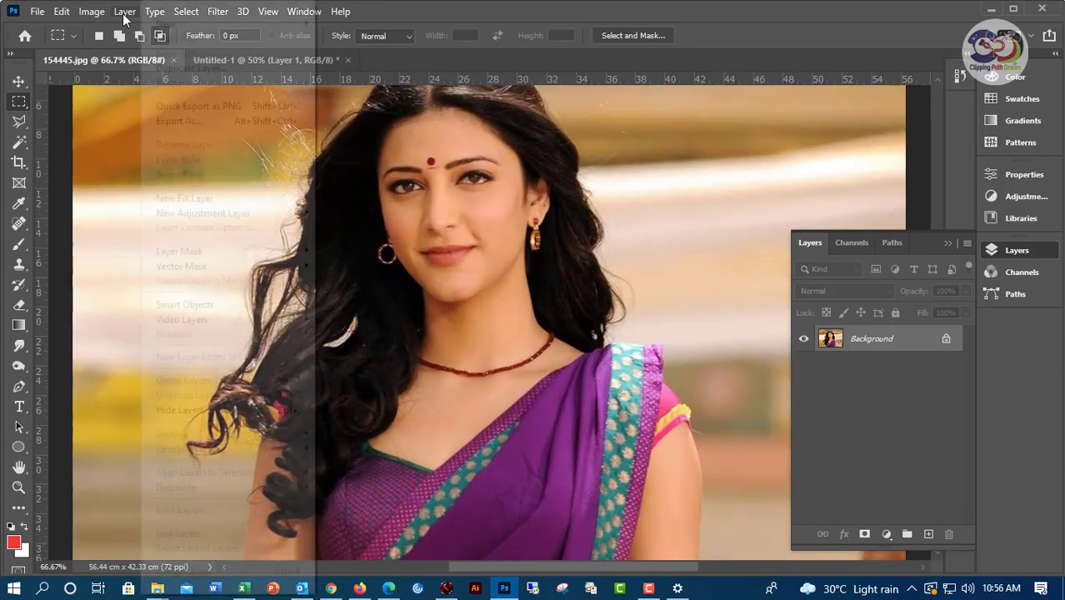
pyautogui.moveTo(215, 213)
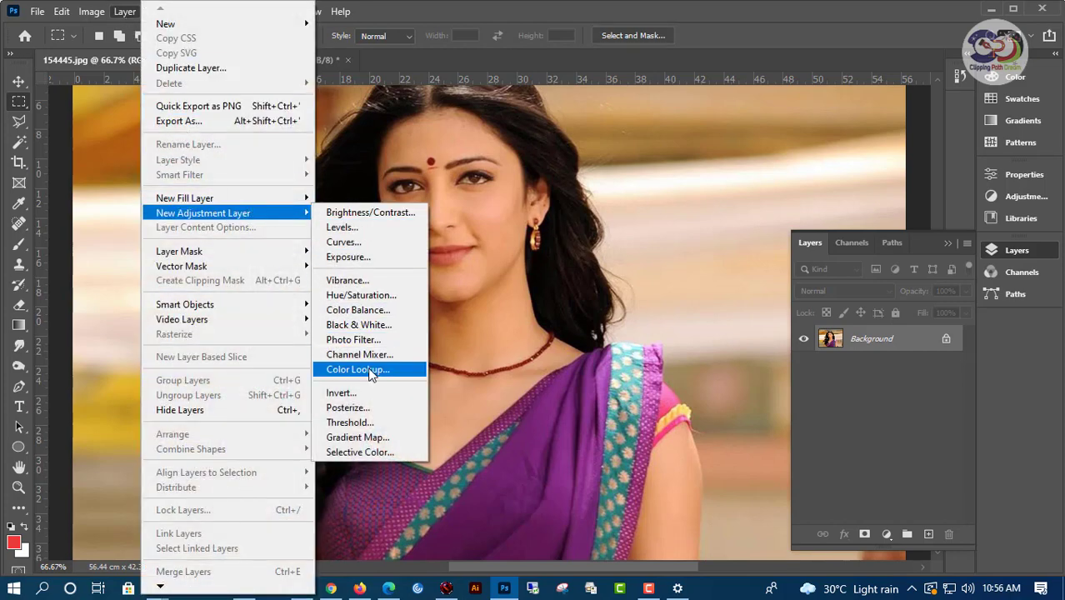
pyautogui.click(367, 310)
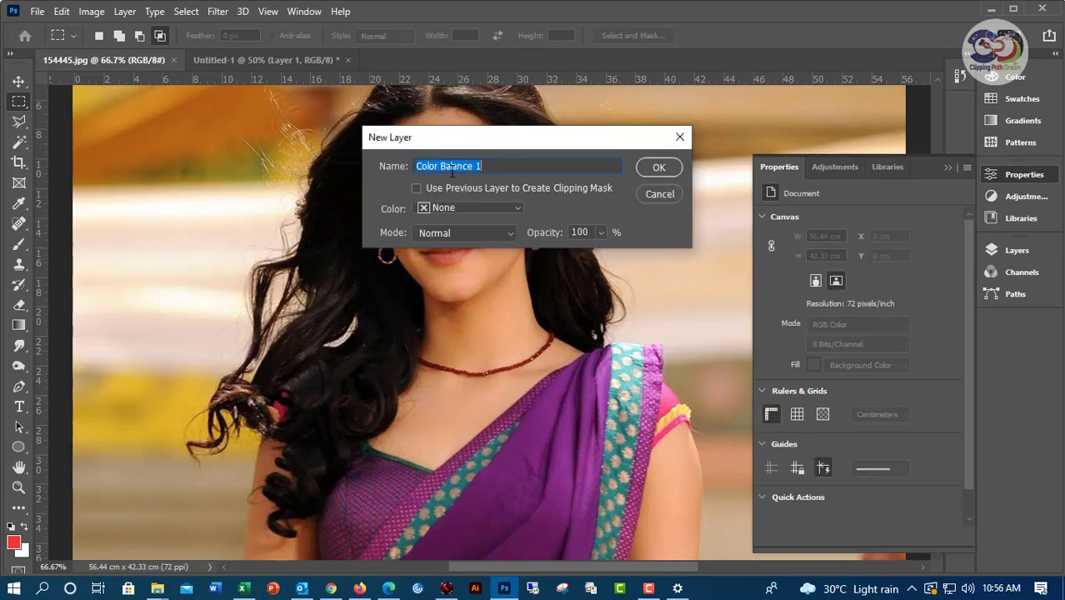
pyautogui.click(658, 169)
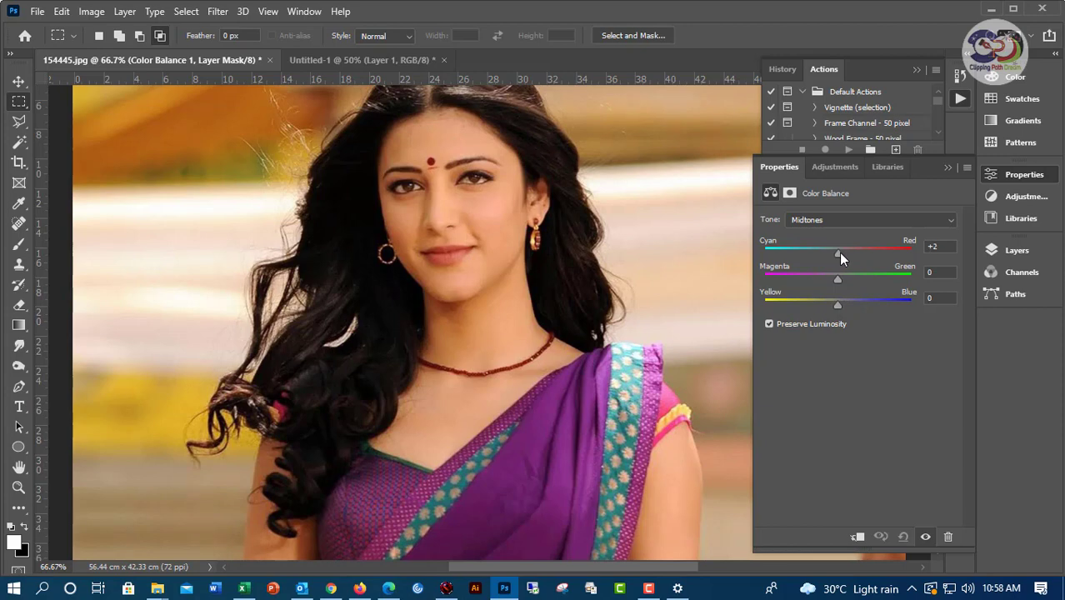
# Set the Color Balance midtones to +4 red, +10 green and +26 blue, with Preserve Luminosity turned off.
pyautogui.moveTo(840, 253); pyautogui.dragTo(863, 305)
pyautogui.moveTo(853, 303)
pyautogui.mouseDown()
pyautogui.moveTo(813, 305)
pyautogui.moveTo(889, 305)
pyautogui.moveTo(853, 305)
pyautogui.mouseUp()
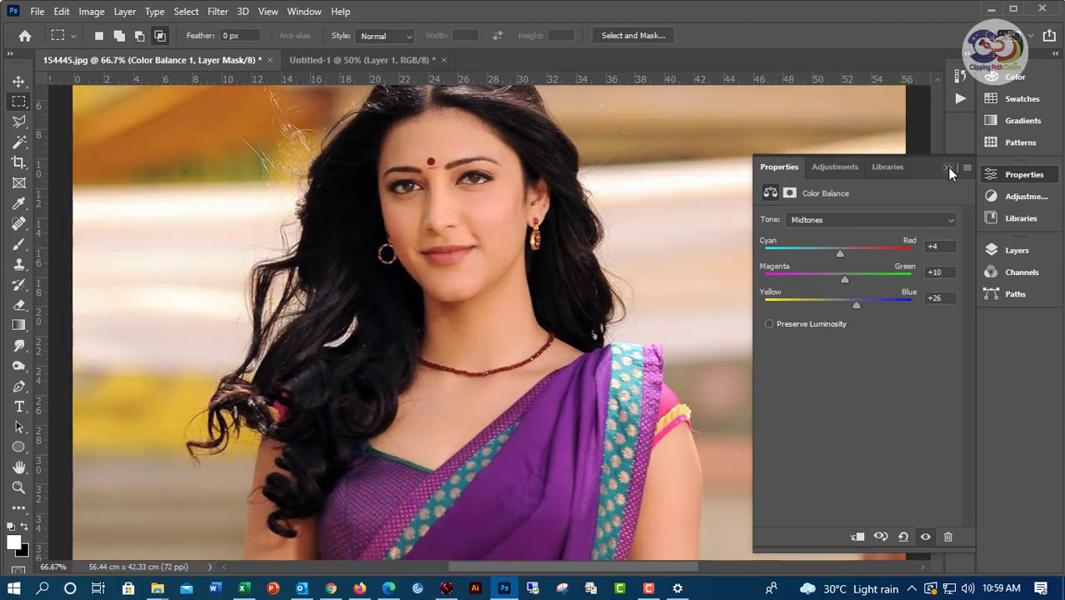
pyautogui.click(949, 169)
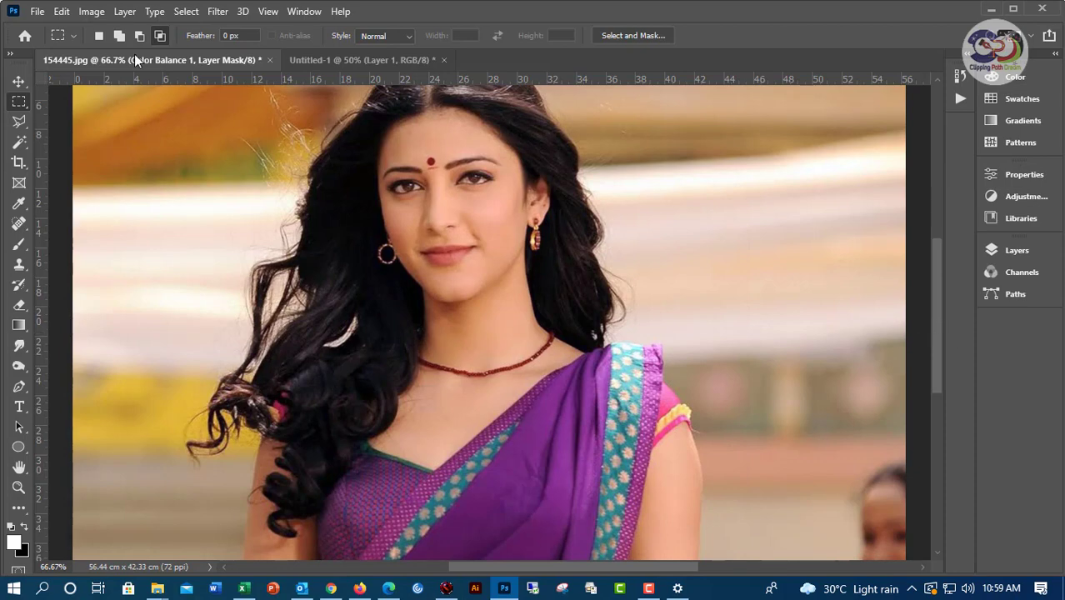
# Add a Curves adjustment layer with default options and shape its RGB curve to brighten the portrait.
pyautogui.click(125, 12)
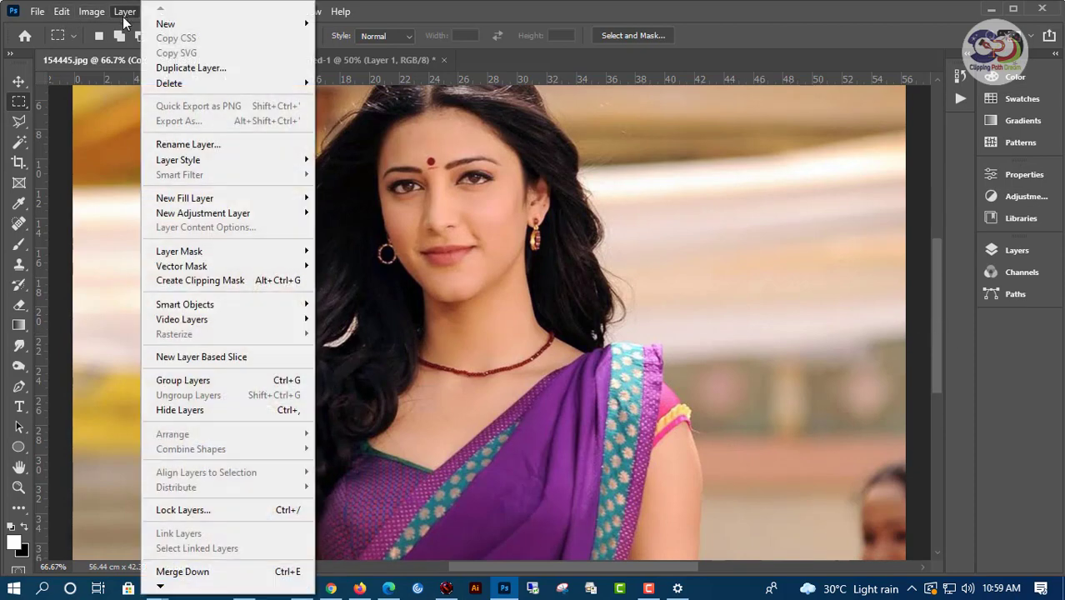
pyautogui.moveTo(200, 214)
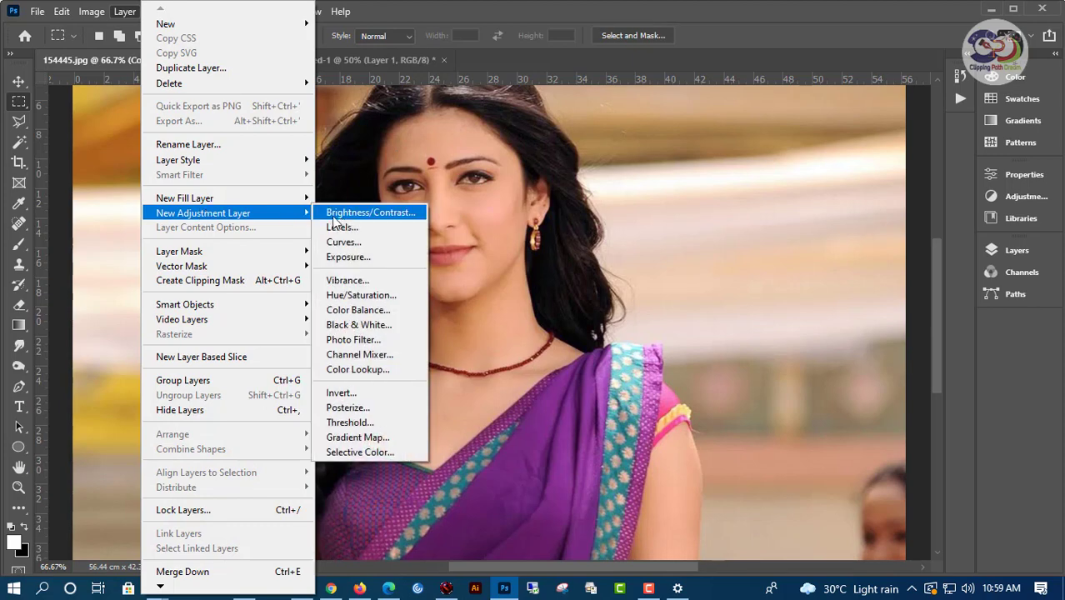
pyautogui.click(367, 242)
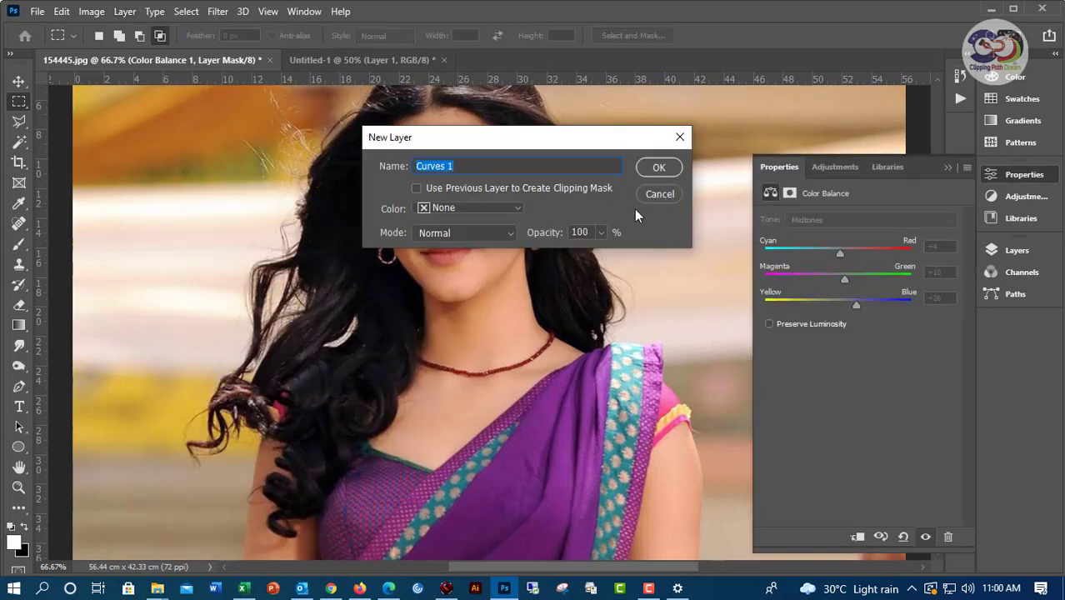
pyautogui.click(656, 169)
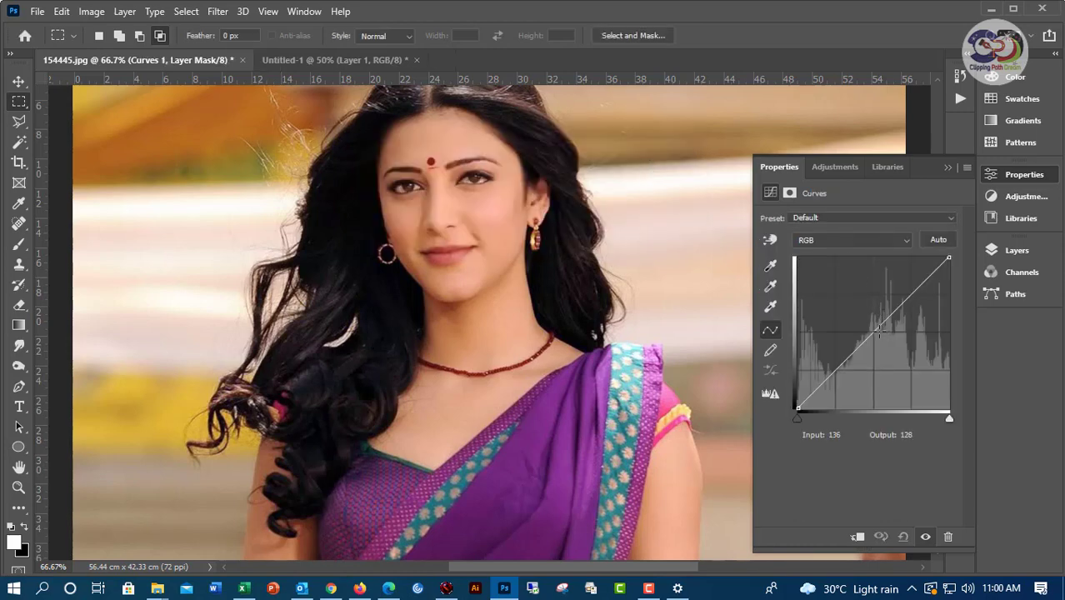
pyautogui.moveTo(876, 331)
pyautogui.mouseDown()
pyautogui.moveTo(890, 340)
pyautogui.moveTo(880, 330)
pyautogui.mouseUp()
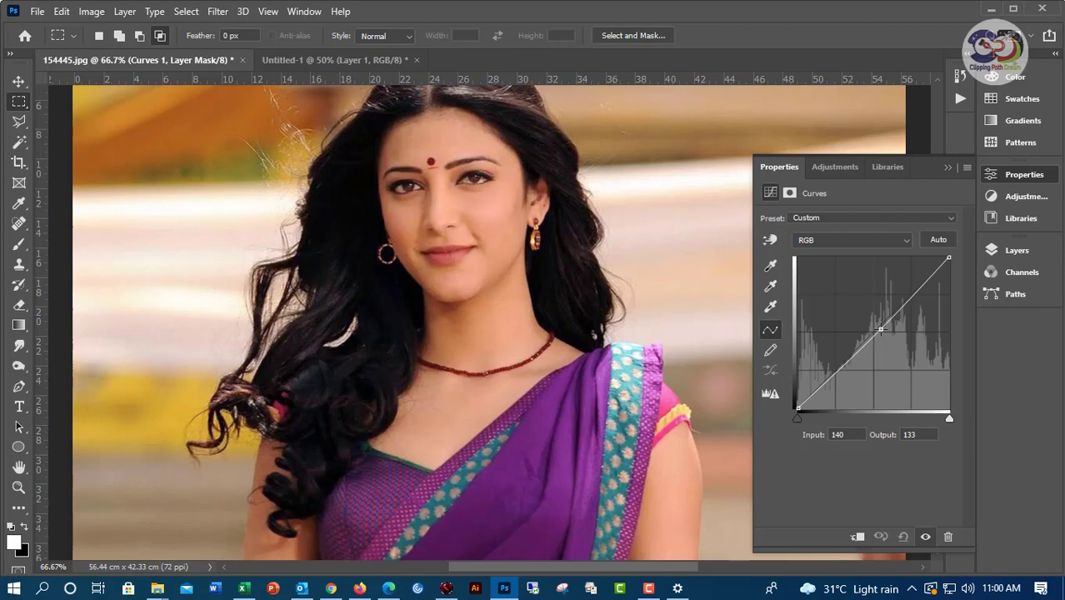
pyautogui.moveTo(880, 330); pyautogui.dragTo(833, 358)
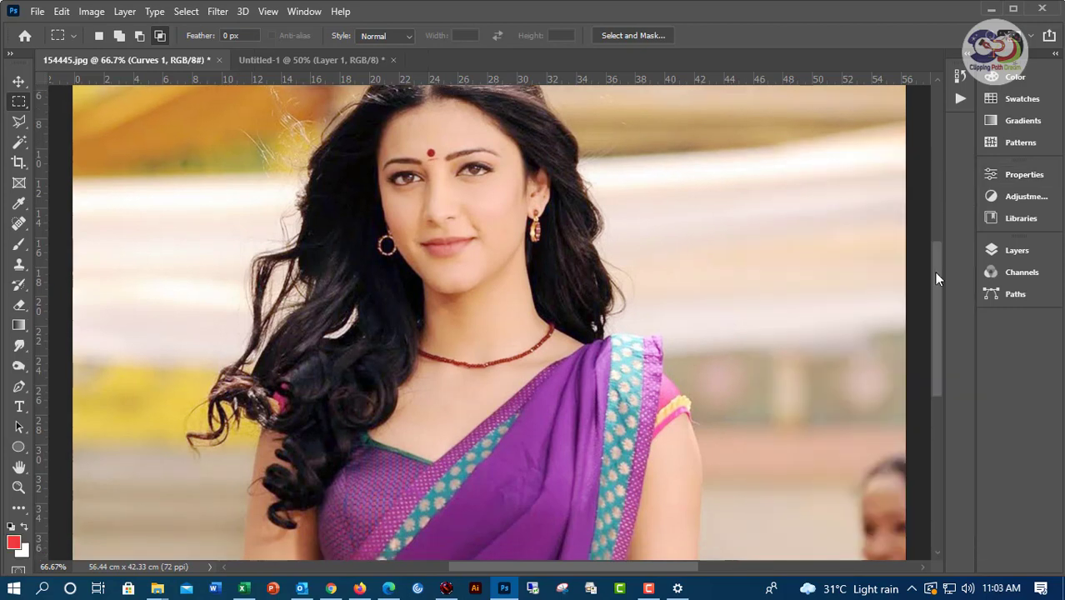
# In the Curves layer's blending options, split the Underlying Layer white slider for Gray to 206 / 232.
pyautogui.click(1013, 250)
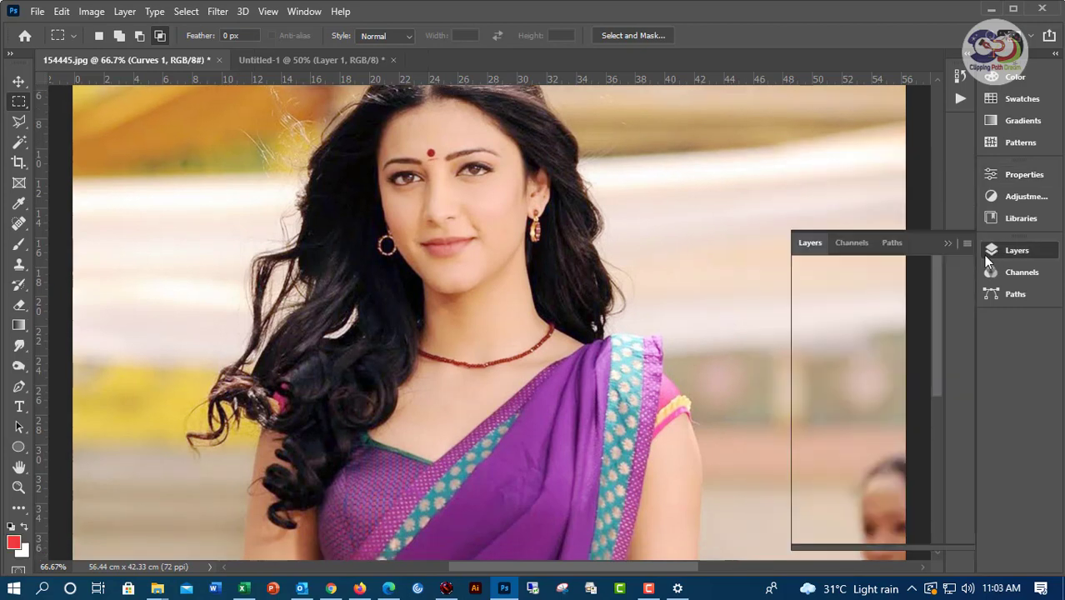
pyautogui.rightClick(825, 347)
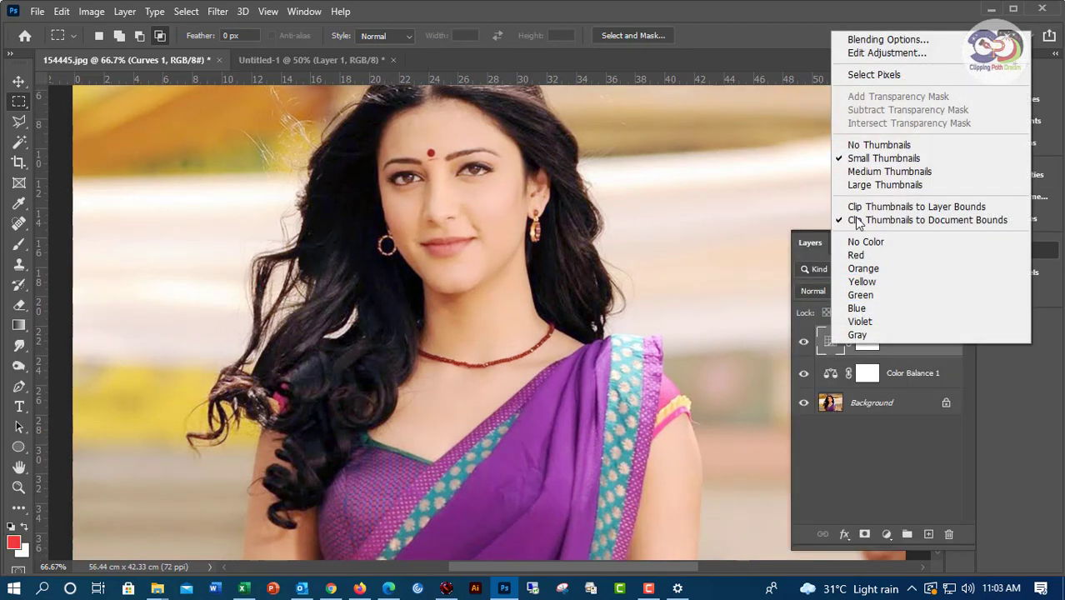
pyautogui.click(884, 42)
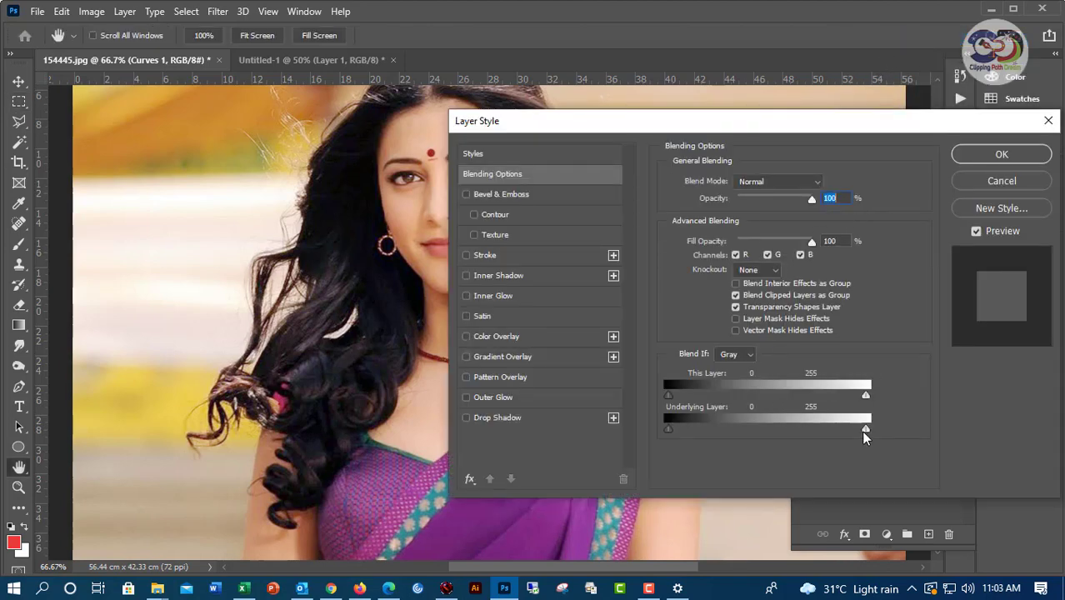
pyautogui.press('alt')
pyautogui.moveTo(865, 432)
pyautogui.mouseDown()
pyautogui.moveTo(671, 432)
pyautogui.moveTo(861, 433)
pyautogui.moveTo(850, 434)
pyautogui.mouseUp()
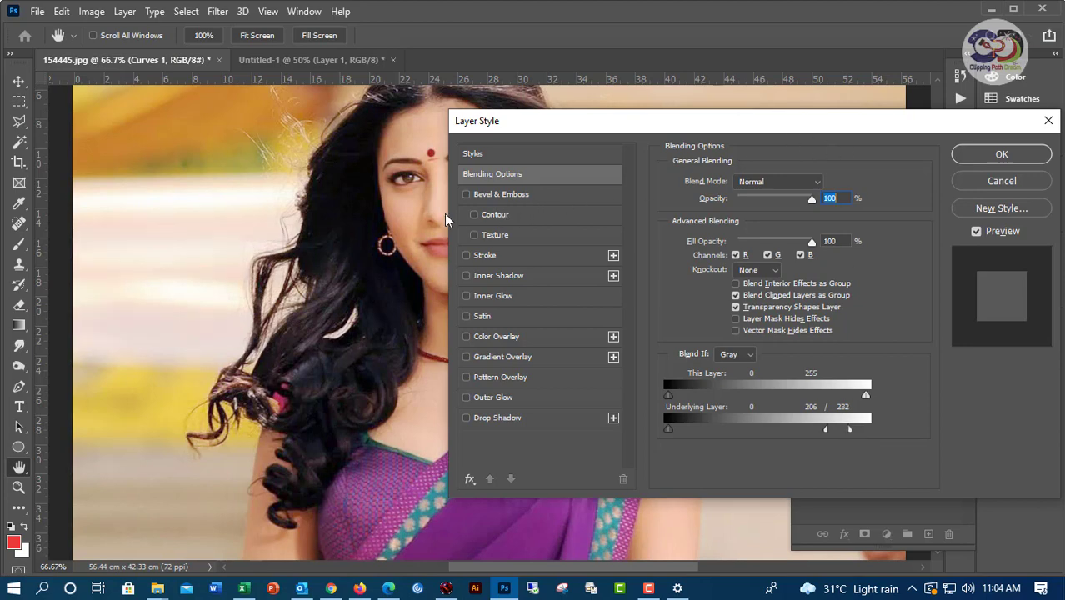
# Widen the Underlying Layer white split by lowering its darker half to about 61, fine-tune both halves, and apply the blending options.
pyautogui.moveTo(618, 125); pyautogui.dragTo(808, 109)
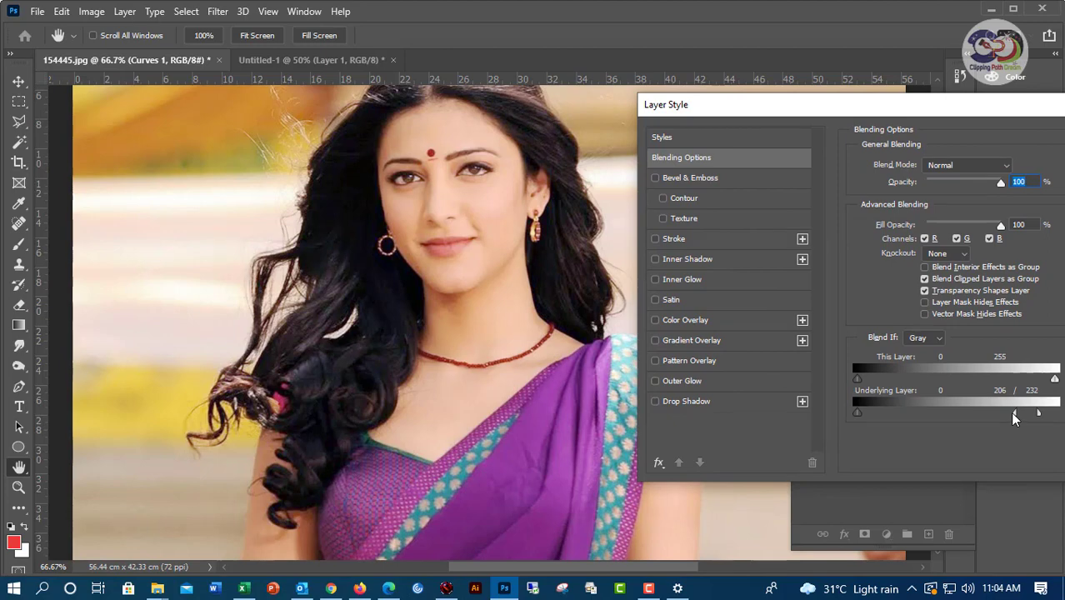
pyautogui.moveTo(1014, 412); pyautogui.dragTo(903, 413)
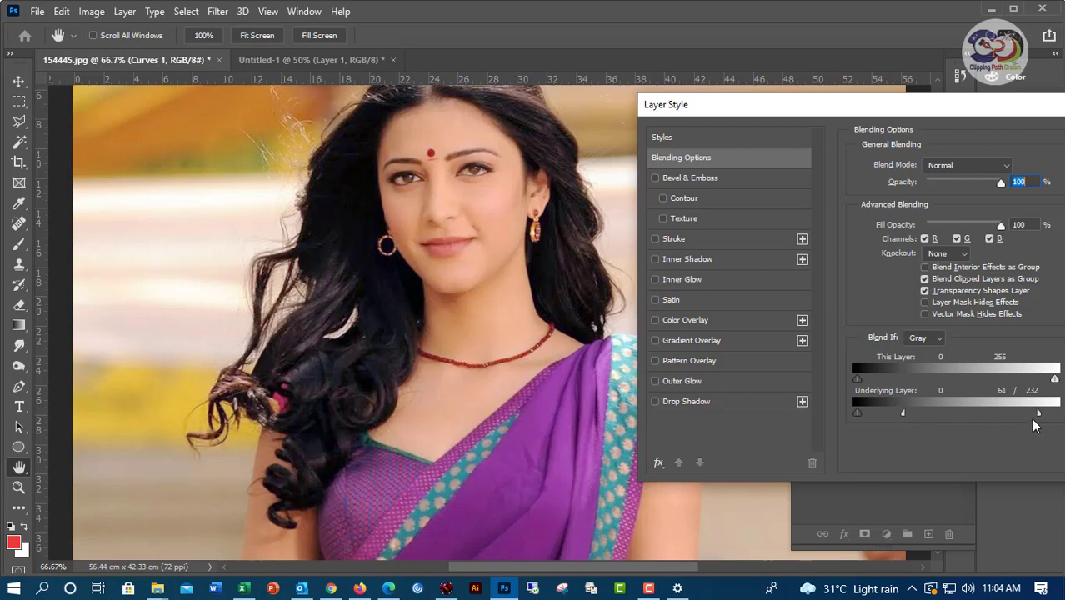
pyautogui.moveTo(1038, 413)
pyautogui.mouseDown()
pyautogui.moveTo(947, 416)
pyautogui.moveTo(1020, 416)
pyautogui.mouseUp()
pyautogui.moveTo(1024, 411); pyautogui.dragTo(1032, 417)
pyautogui.moveTo(903, 412); pyautogui.dragTo(877, 411)
pyautogui.moveTo(886, 416); pyautogui.dragTo(907, 424)
pyautogui.moveTo(981, 110); pyautogui.dragTo(805, 119)
pyautogui.click(1013, 147)
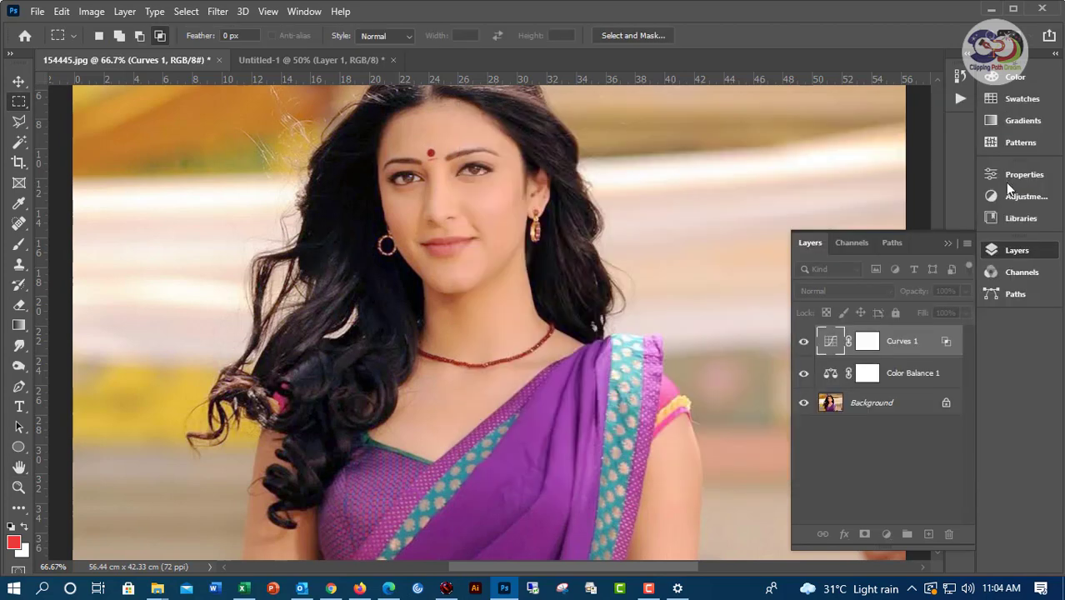
# Add a Photo Filter adjustment layer directly above the Background layer.
pyautogui.click(908, 402)
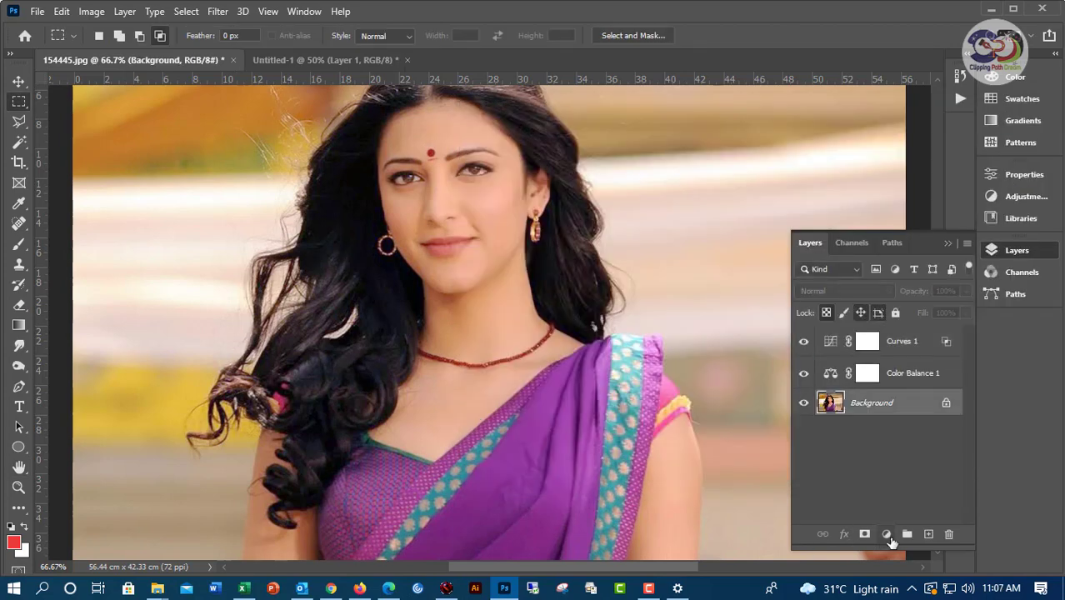
pyautogui.click(887, 536)
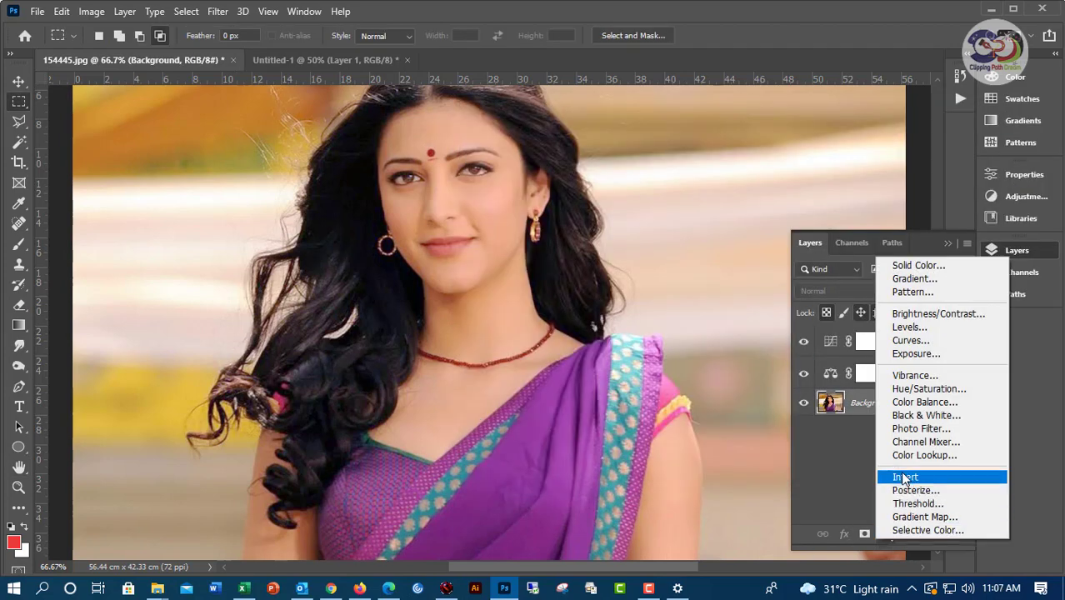
pyautogui.click(925, 429)
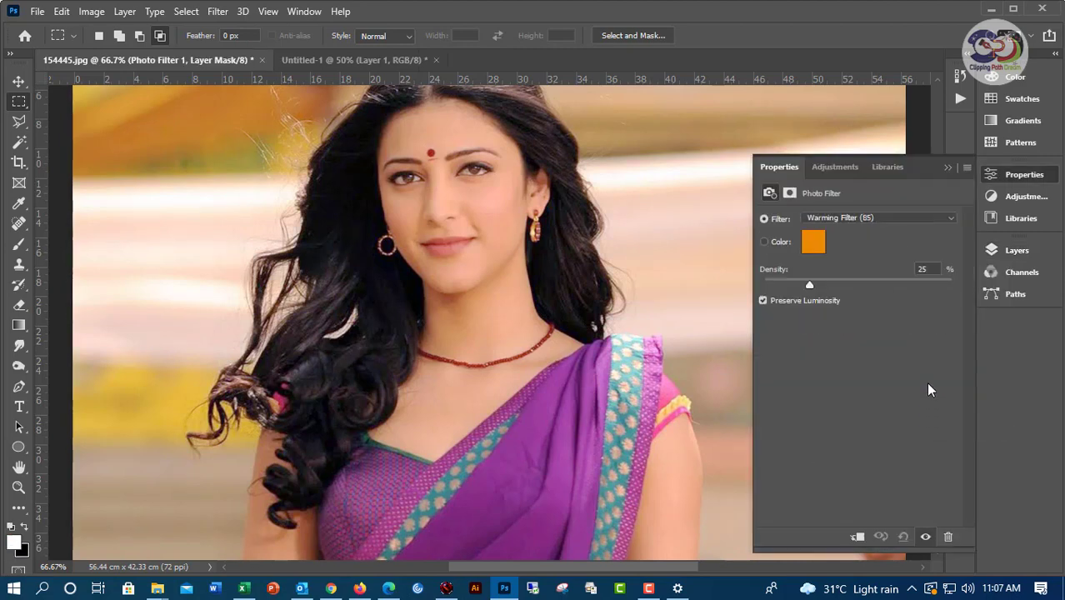
# Try the Deep Yellow photo filter, testing a stronger density before settling on 27%.
pyautogui.click(895, 218)
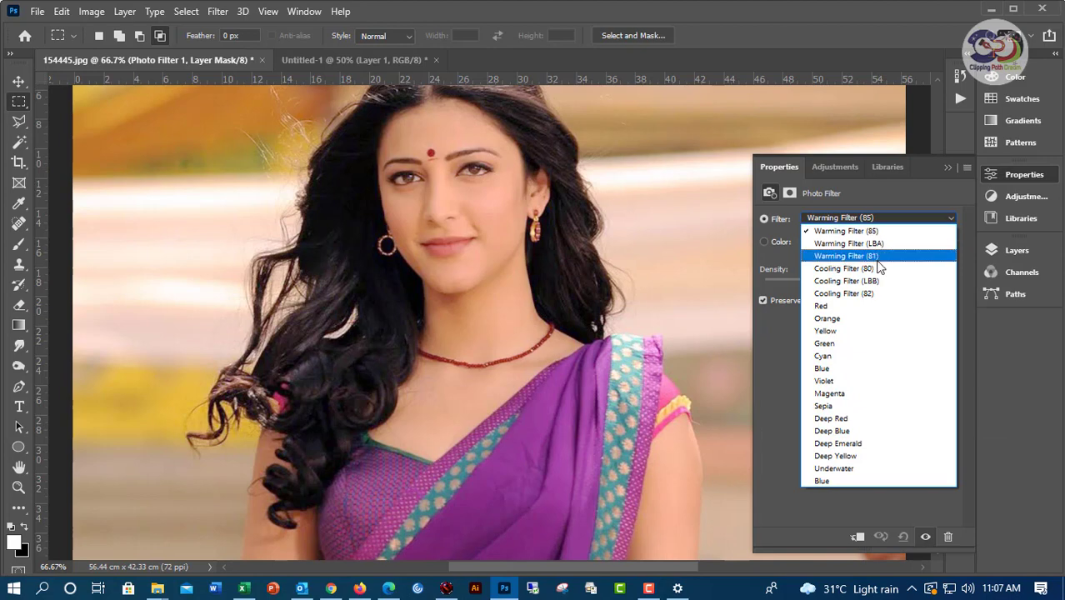
pyautogui.click(851, 455)
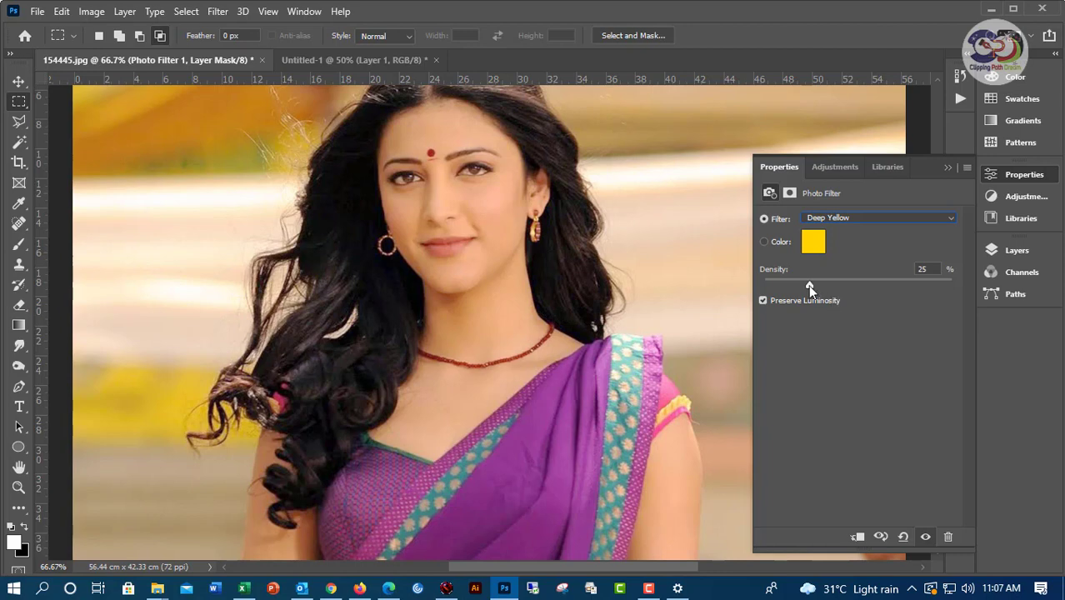
pyautogui.moveTo(807, 284); pyautogui.dragTo(853, 284)
pyautogui.moveTo(853, 284); pyautogui.dragTo(812, 286)
# Try the Deep Blue photo filter with the density raised to 56%.
pyautogui.click(852, 220)
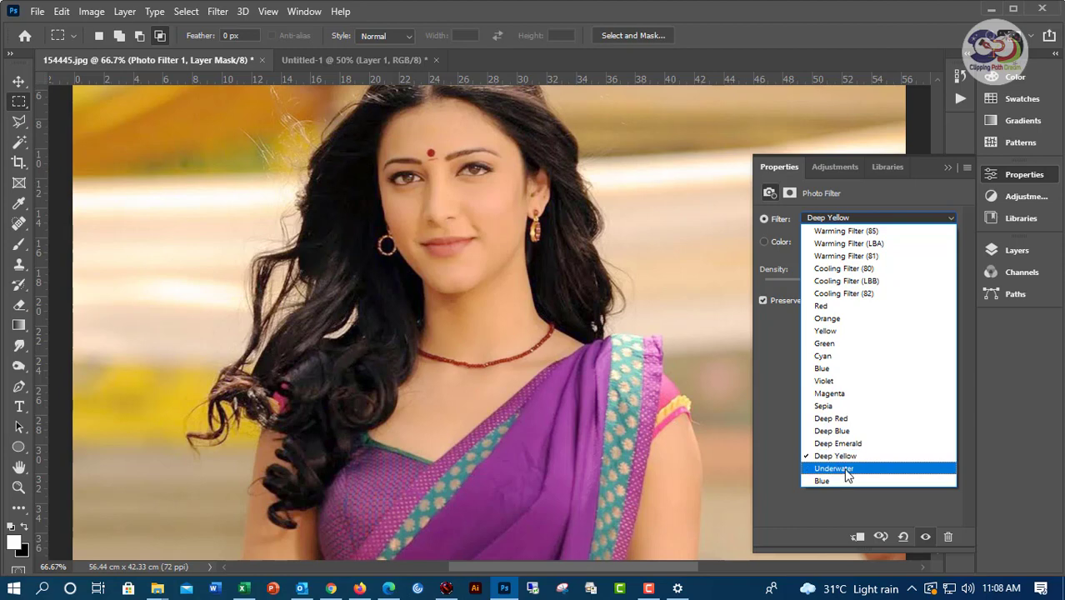
pyautogui.click(851, 432)
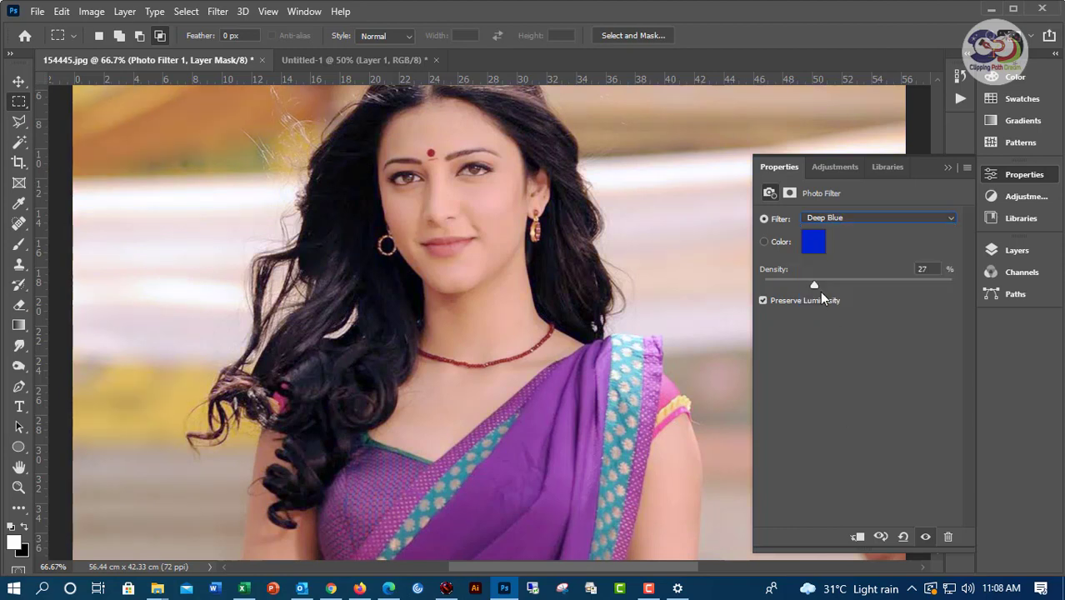
pyautogui.moveTo(817, 285); pyautogui.dragTo(858, 287)
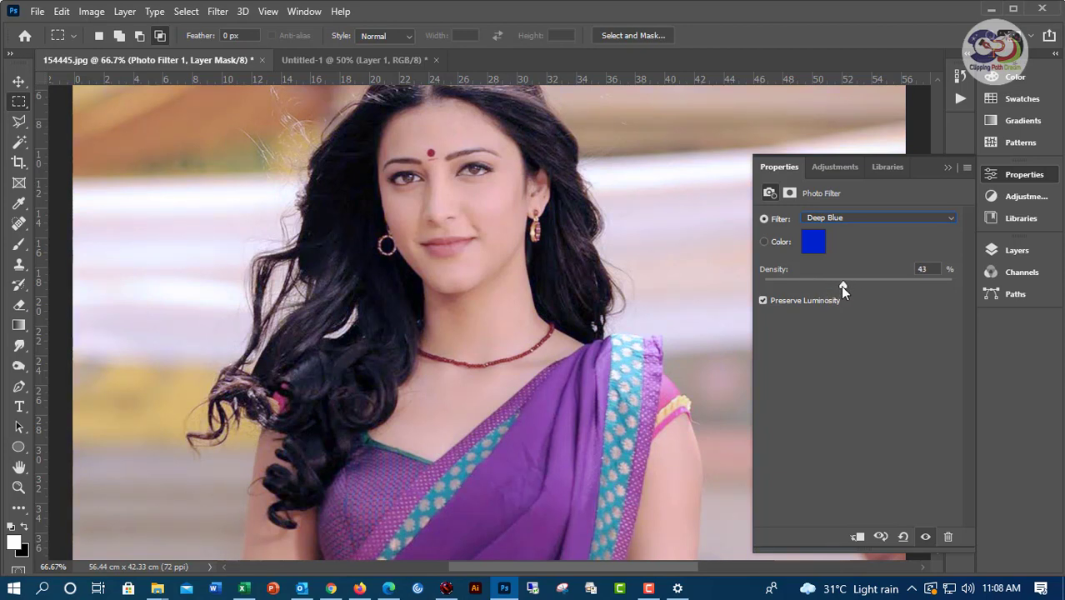
pyautogui.moveTo(843, 288); pyautogui.dragTo(868, 286)
# Switch the photo filter back to Deep Yellow and reduce its density to 37%.
pyautogui.click(846, 219)
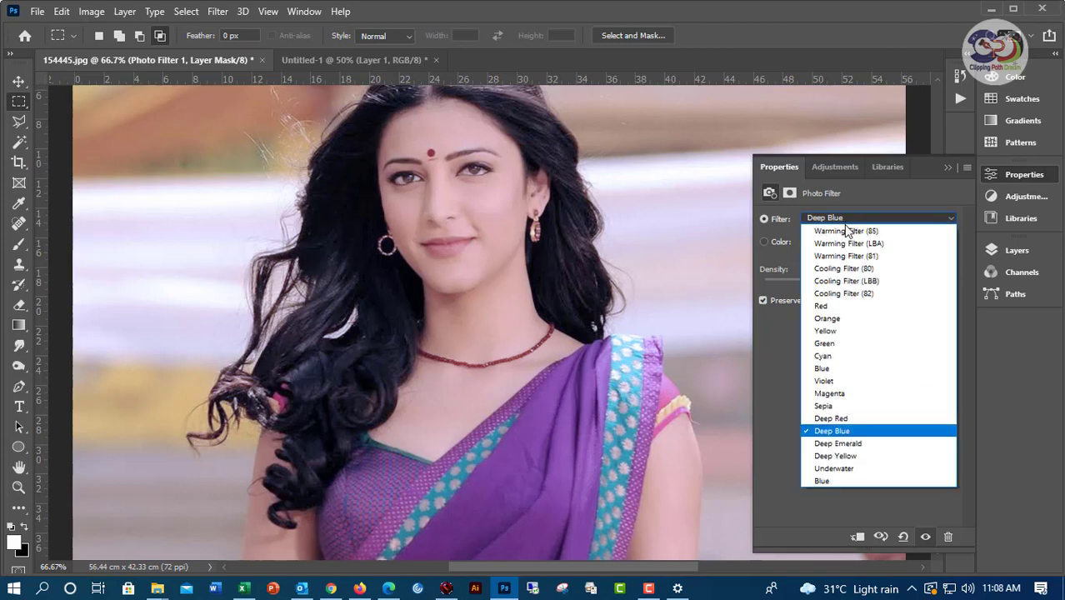
pyautogui.click(854, 457)
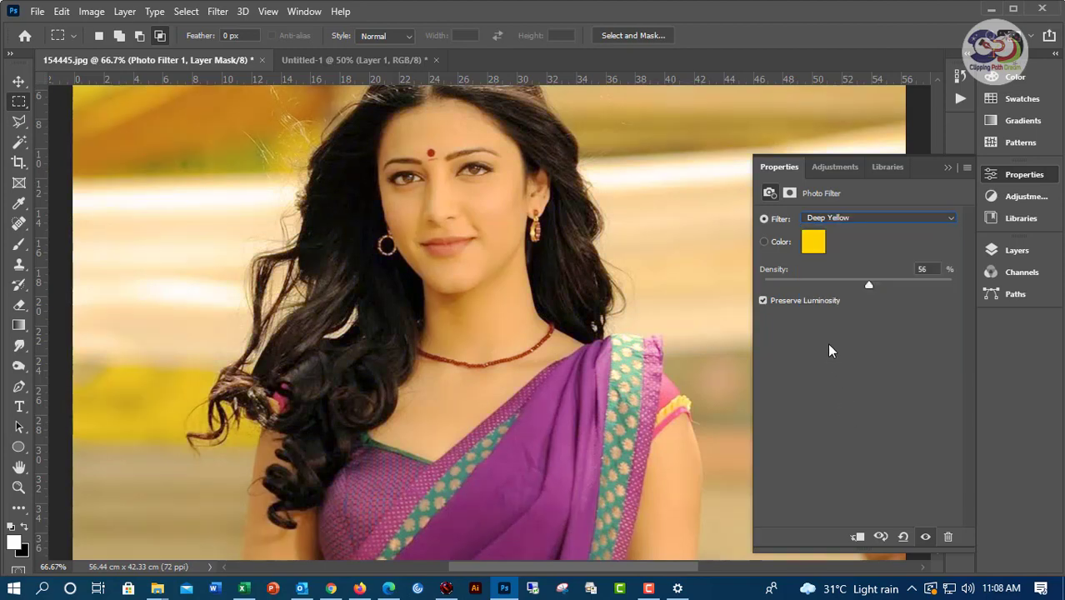
pyautogui.moveTo(867, 284); pyautogui.dragTo(832, 291)
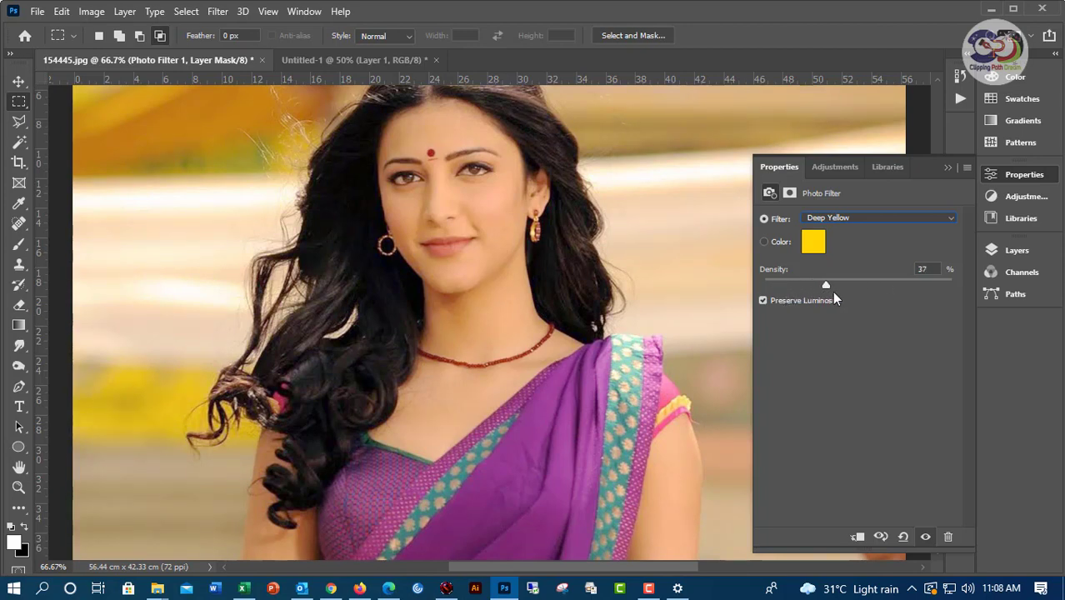
# Change the photo filter to Deep Emerald and adjust its density to 97%.
pyautogui.click(852, 220)
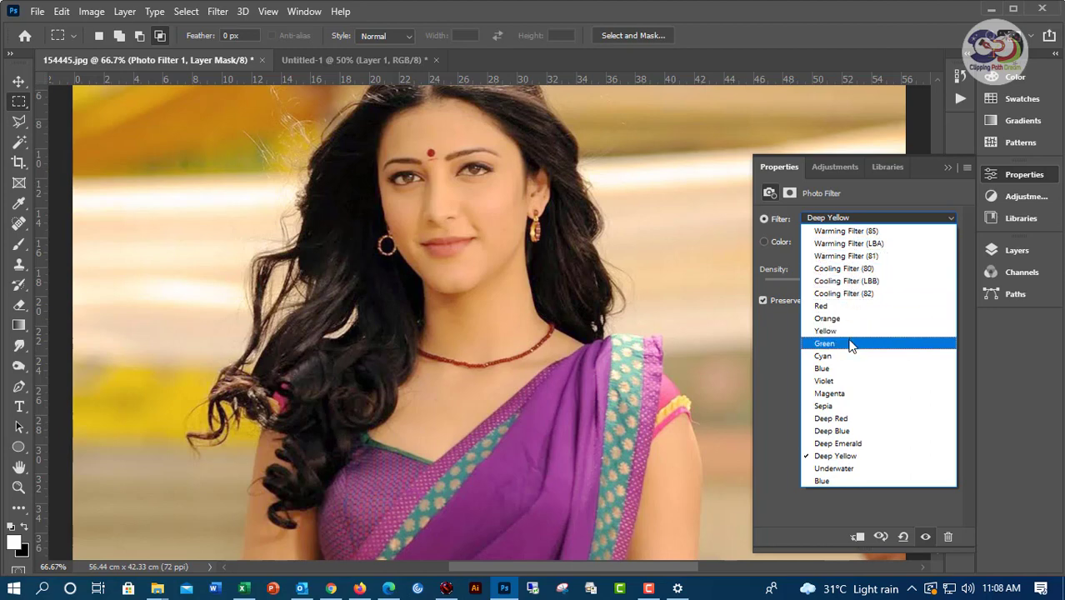
pyautogui.click(837, 443)
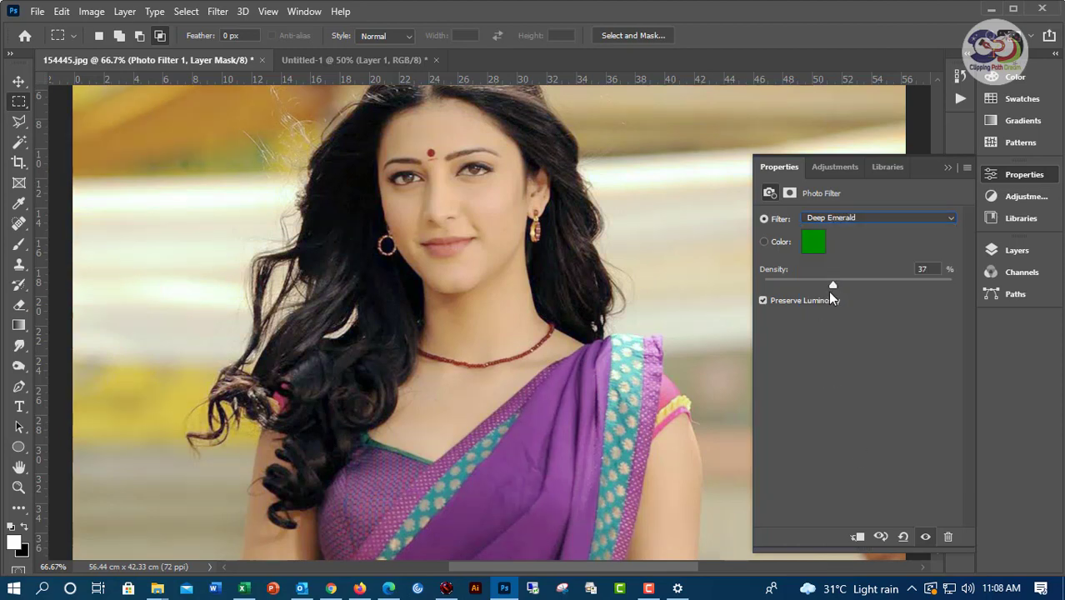
pyautogui.moveTo(831, 288); pyautogui.dragTo(798, 300)
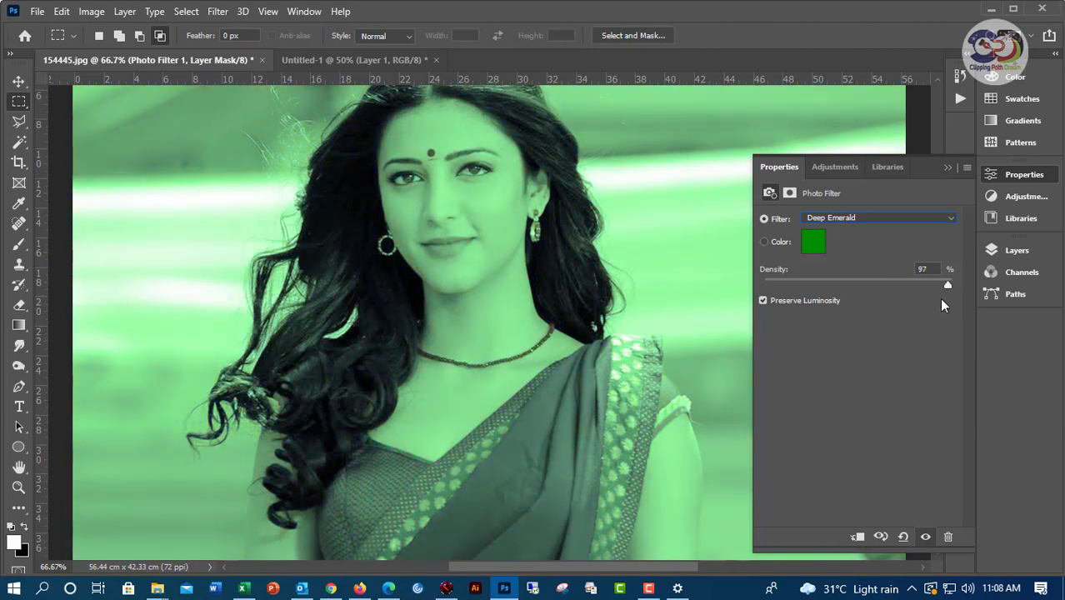
# Reduce the Deep Emerald photo filter's density to 62%.
pyautogui.moveTo(927, 300); pyautogui.dragTo(887, 300)
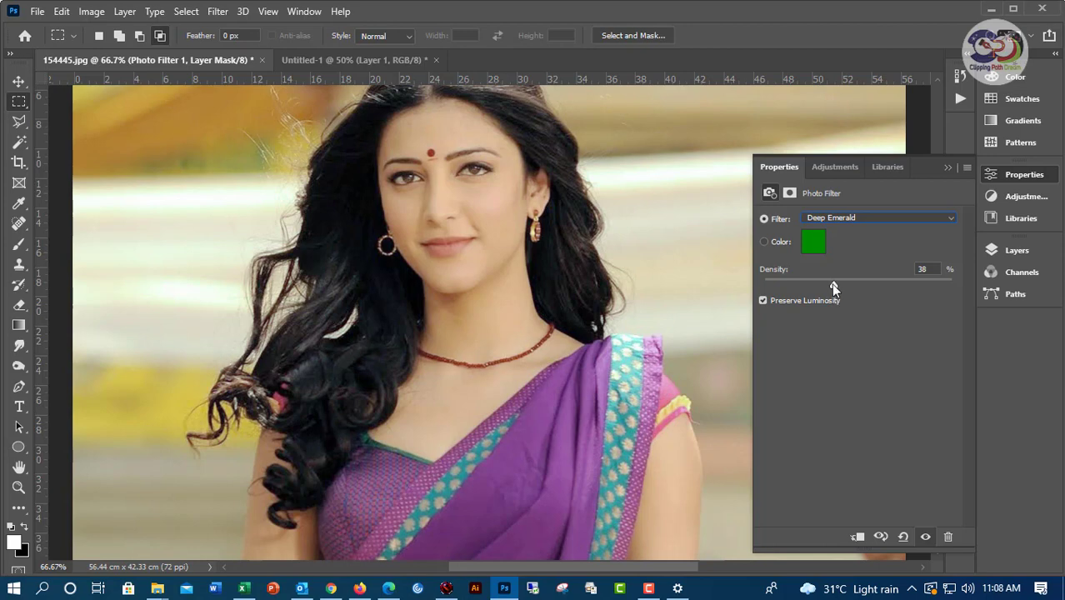
pyautogui.moveTo(832, 288); pyautogui.dragTo(879, 287)
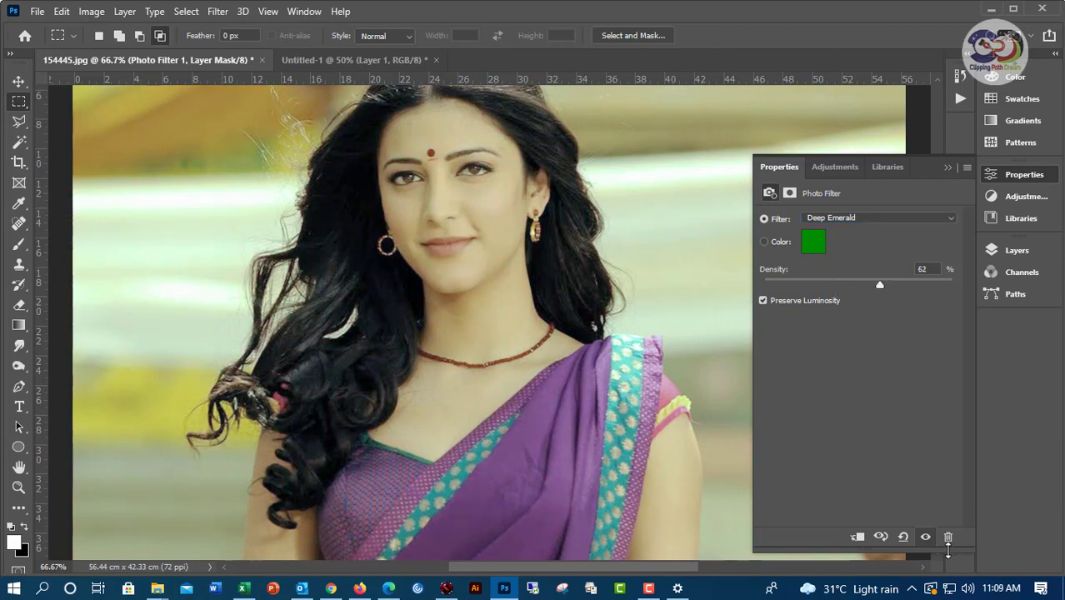
pyautogui.click(946, 170)
# Duplicate the Background layer and hide the original Background.
pyautogui.click(996, 248)
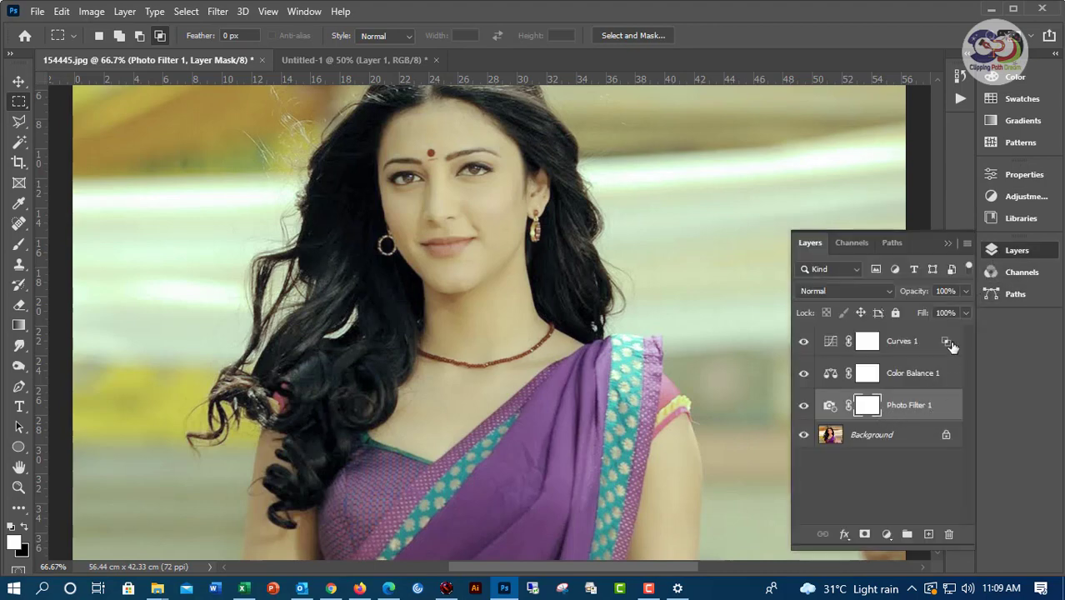
pyautogui.moveTo(920, 296)
pyautogui.mouseDown()
pyautogui.moveTo(890, 297)
pyautogui.moveTo(924, 300)
pyautogui.mouseUp()
pyautogui.moveTo(897, 443); pyautogui.dragTo(927, 533)
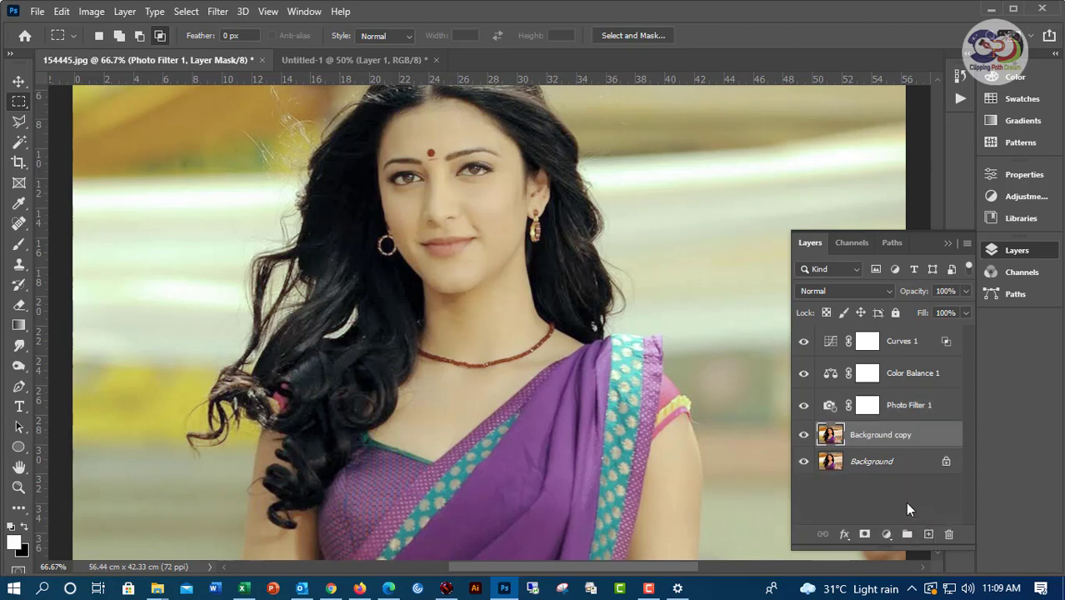
pyautogui.click(804, 461)
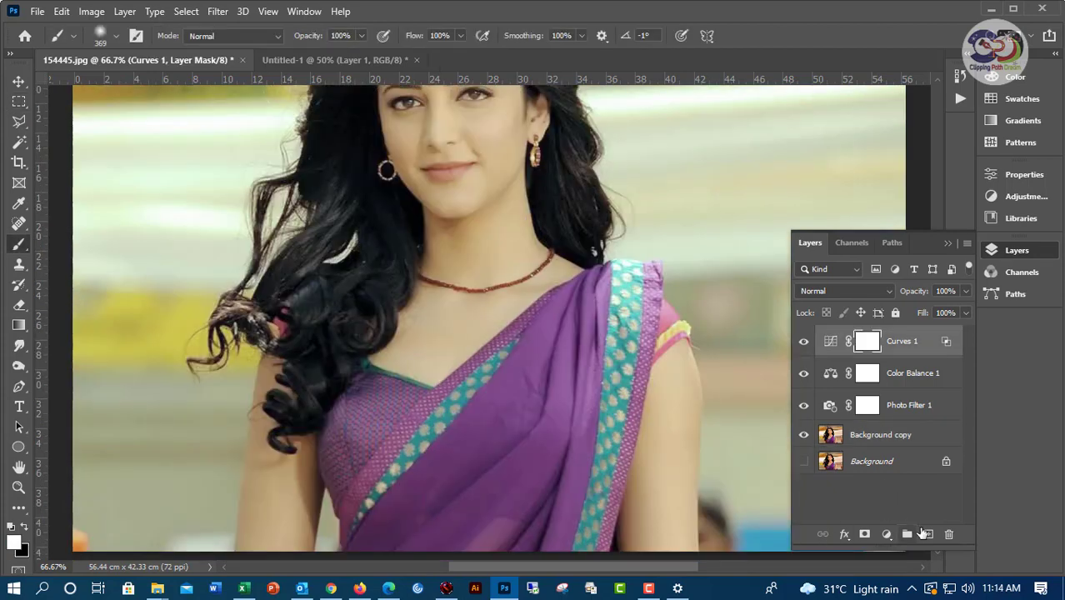
# Add an empty layer above Curves 1 and set the brush hardness to 27%.
pyautogui.click(926, 533)
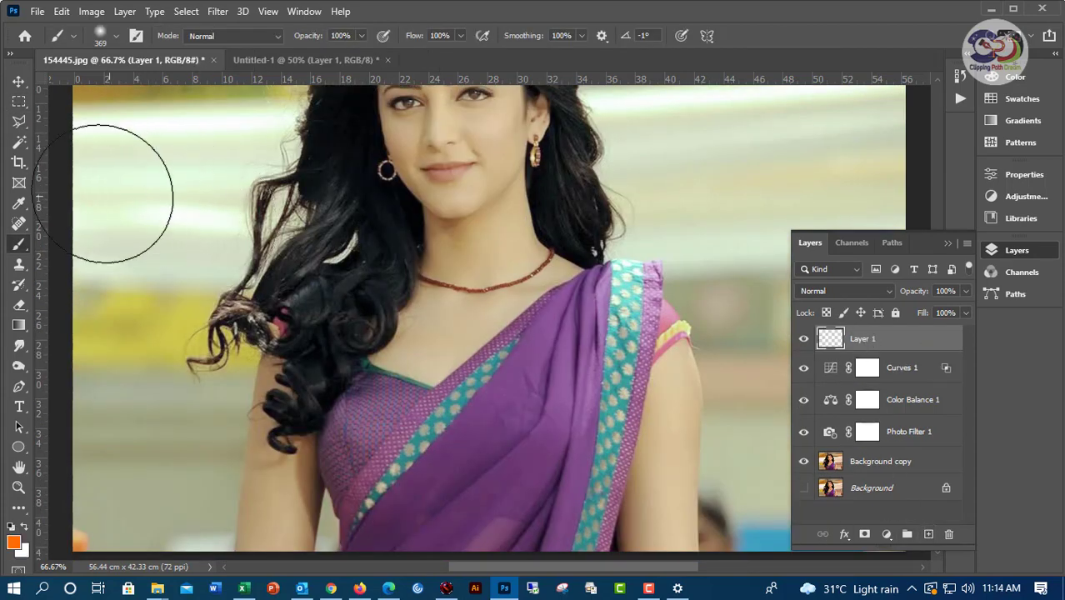
pyautogui.click(119, 35)
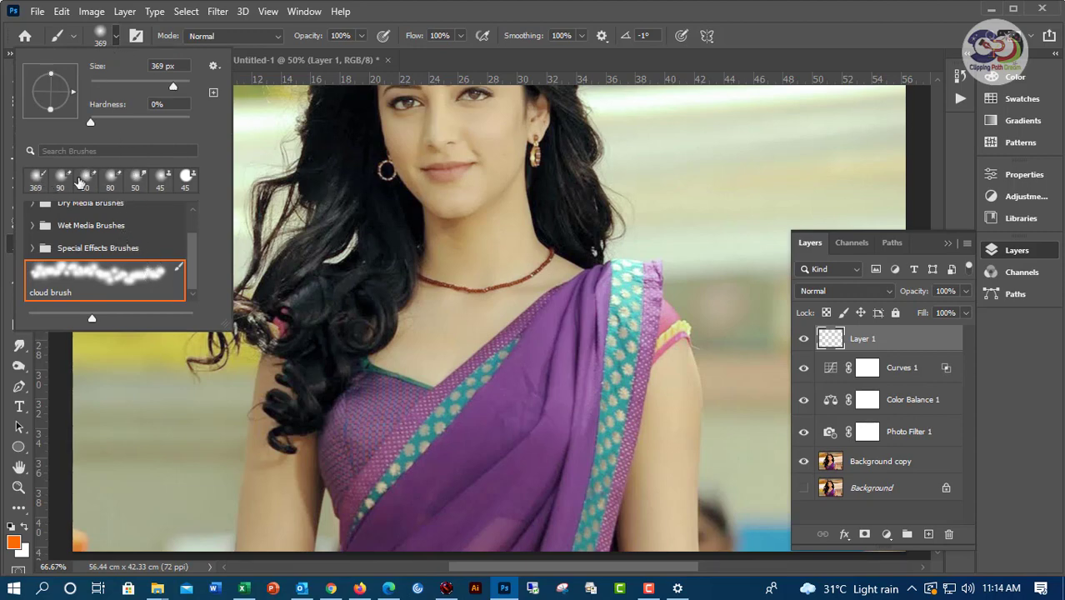
pyautogui.scroll(1, 197, 243)
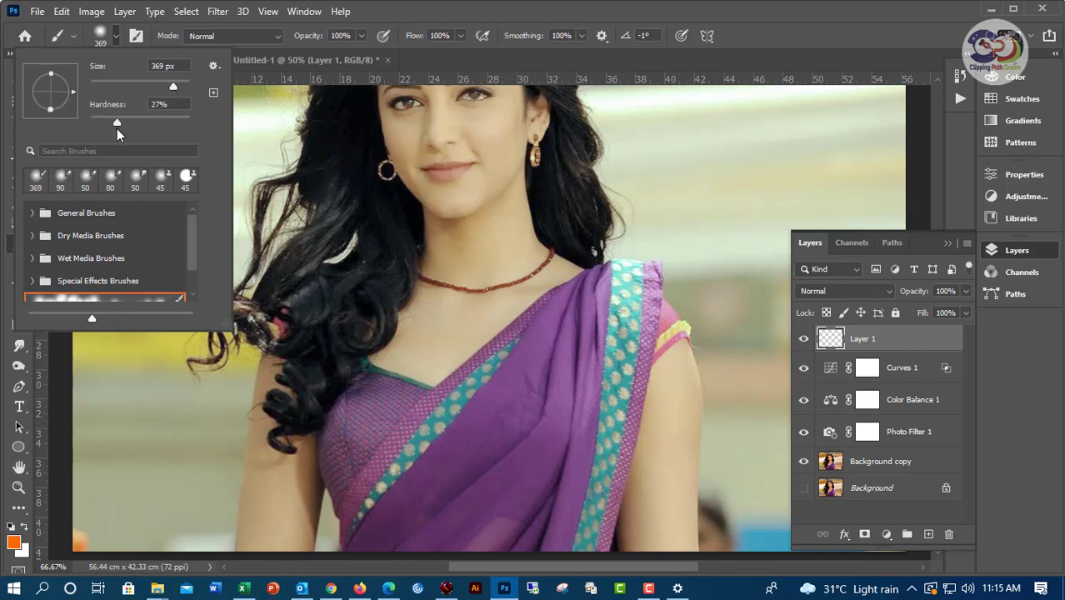
pyautogui.press('Return')
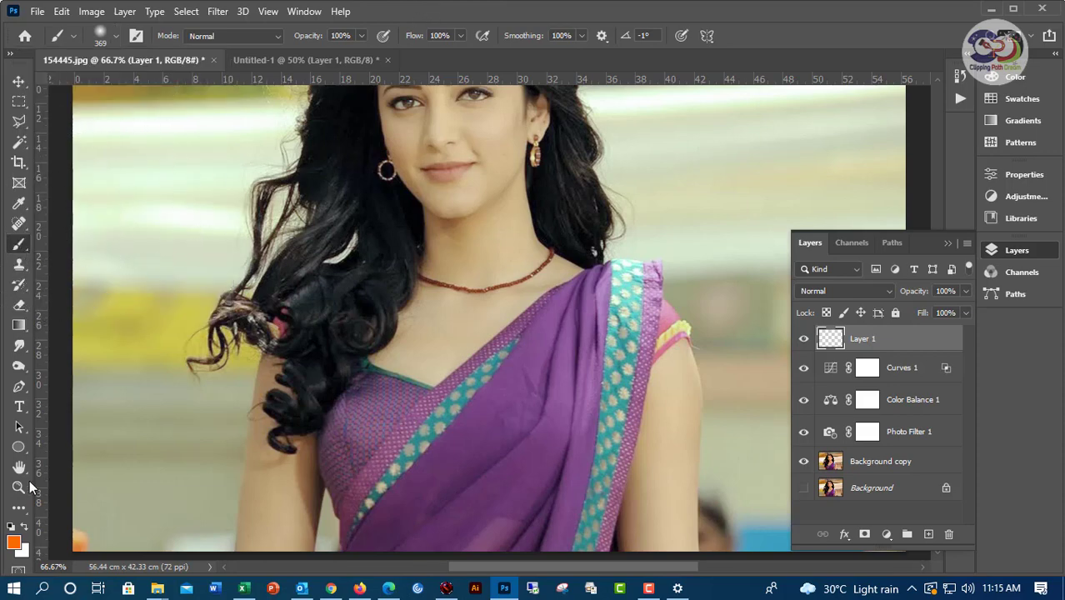
# Set the foreground color to the orange f98a08.
pyautogui.click(14, 542)
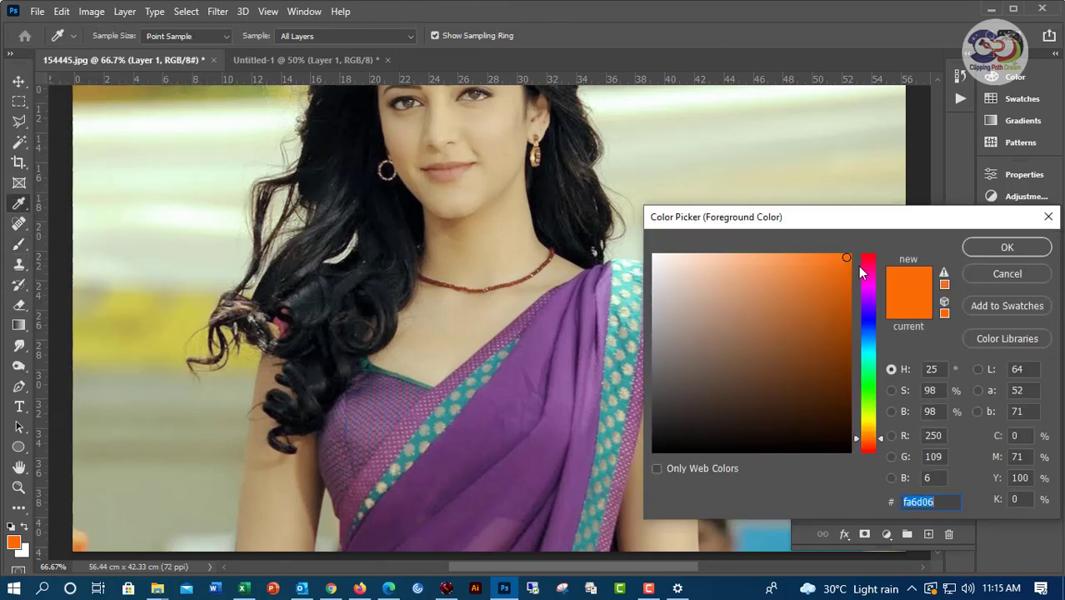
pyautogui.click(904, 313)
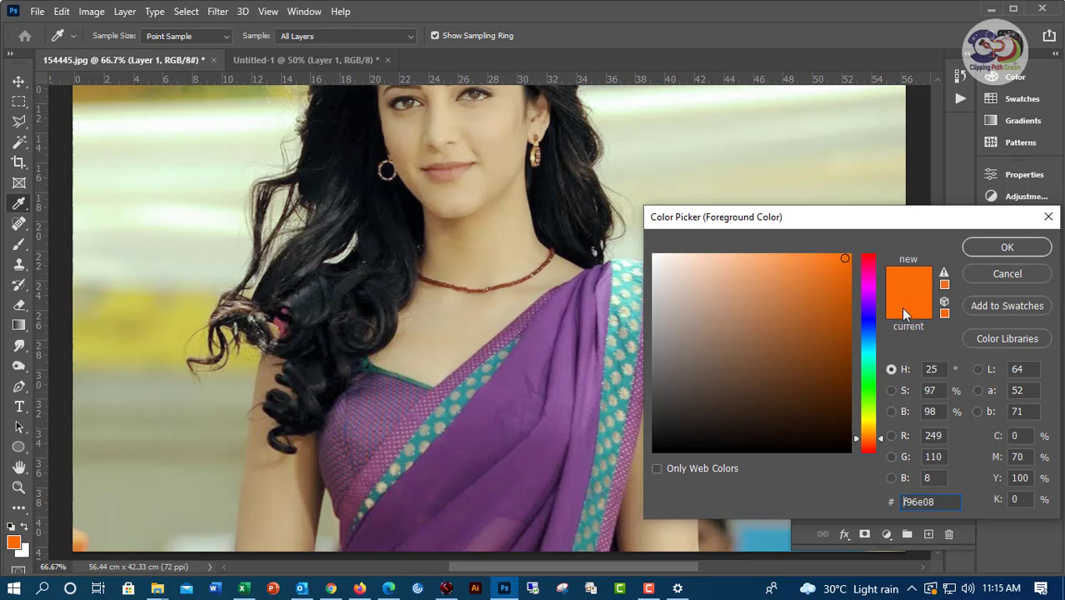
pyautogui.click(865, 435)
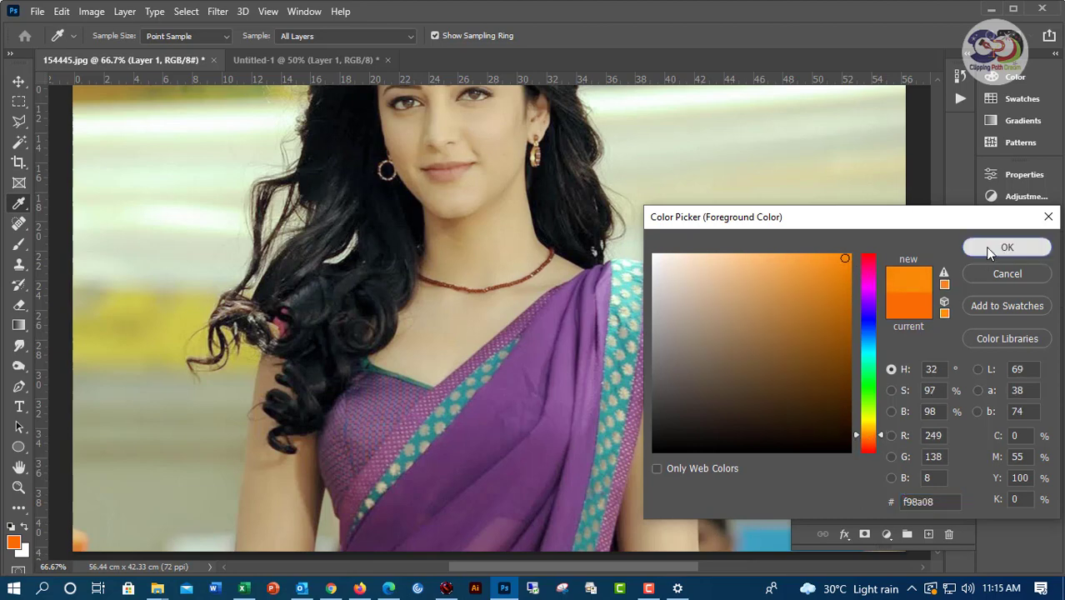
pyautogui.click(1000, 247)
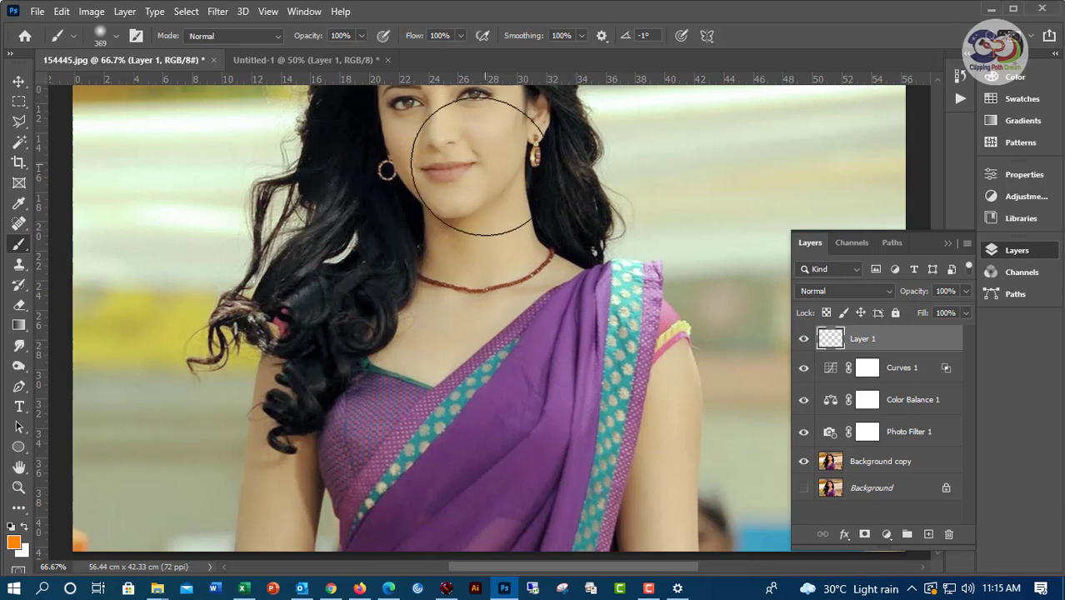
# Paint soft orange strokes over the woman's face, neck, blouse and one arm on the new layer.
pyautogui.scroll(3, 452, 185)
pyautogui.moveTo(440, 187)
pyautogui.mouseDown()
pyautogui.moveTo(423, 263)
pyautogui.moveTo(393, 215)
pyautogui.moveTo(439, 270)
pyautogui.moveTo(414, 247)
pyautogui.moveTo(430, 194)
pyautogui.moveTo(445, 217)
pyautogui.moveTo(452, 356)
pyautogui.moveTo(446, 347)
pyautogui.moveTo(430, 424)
pyautogui.moveTo(463, 432)
pyautogui.mouseUp()
pyautogui.scroll(-1, 496, 347)
pyautogui.scroll(-2, 496, 348)
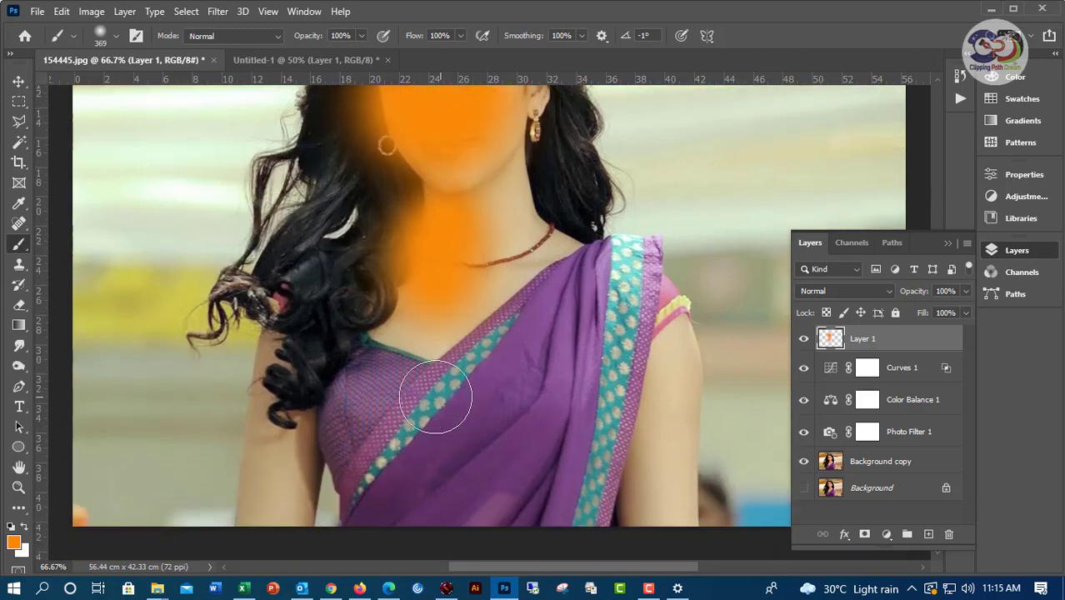
pyautogui.moveTo(440, 393)
pyautogui.mouseDown()
pyautogui.moveTo(362, 468)
pyautogui.moveTo(345, 458)
pyautogui.moveTo(334, 403)
pyautogui.moveTo(376, 499)
pyautogui.mouseUp()
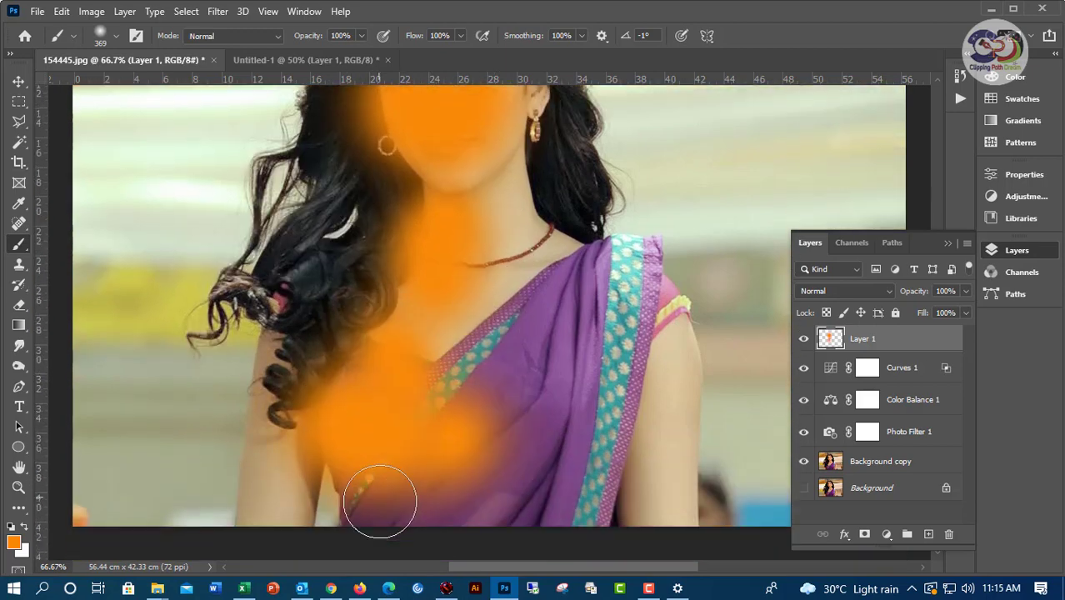
pyautogui.moveTo(309, 409)
pyautogui.mouseDown()
pyautogui.moveTo(309, 333)
pyautogui.moveTo(293, 363)
pyautogui.moveTo(301, 350)
pyautogui.moveTo(291, 404)
pyautogui.moveTo(307, 499)
pyautogui.mouseUp()
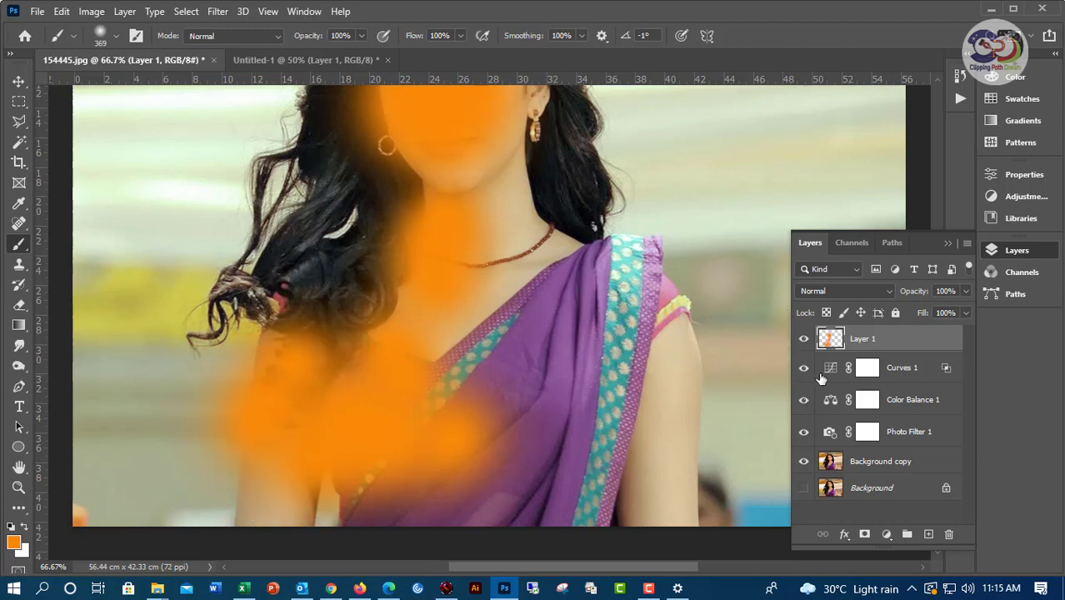
# Set the painted layer's blend mode to Linear Light and its opacity to 40%.
pyautogui.click(888, 291)
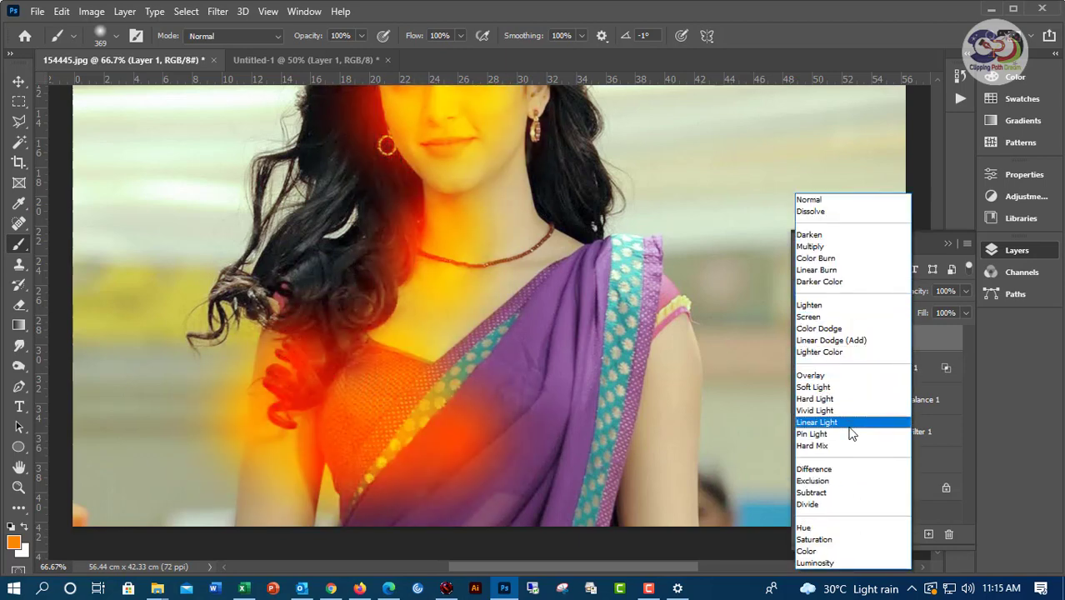
pyautogui.click(852, 426)
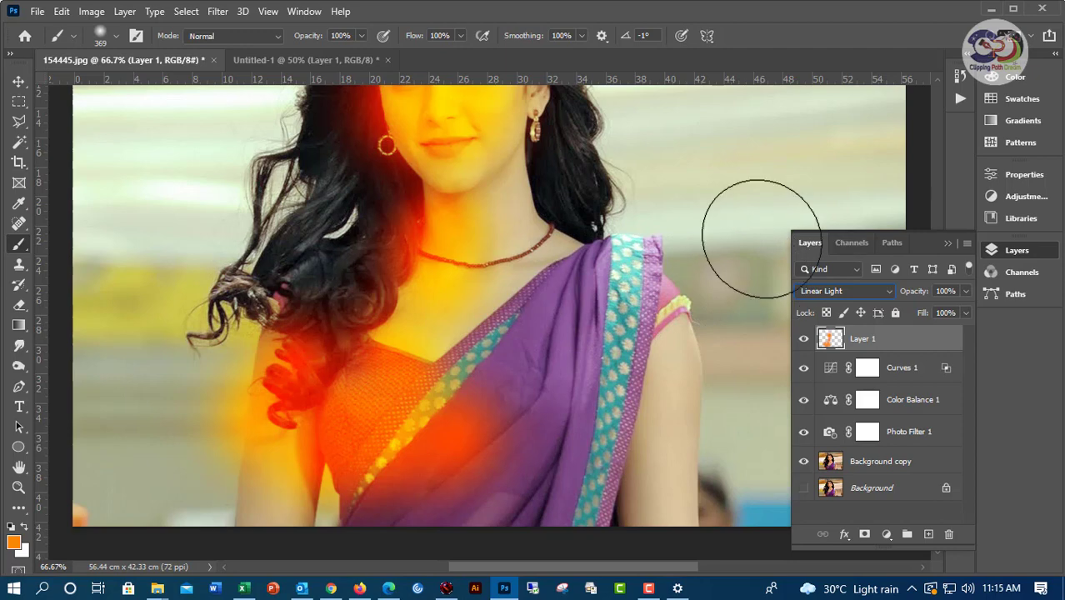
pyautogui.hotkey('ctrl', '-')
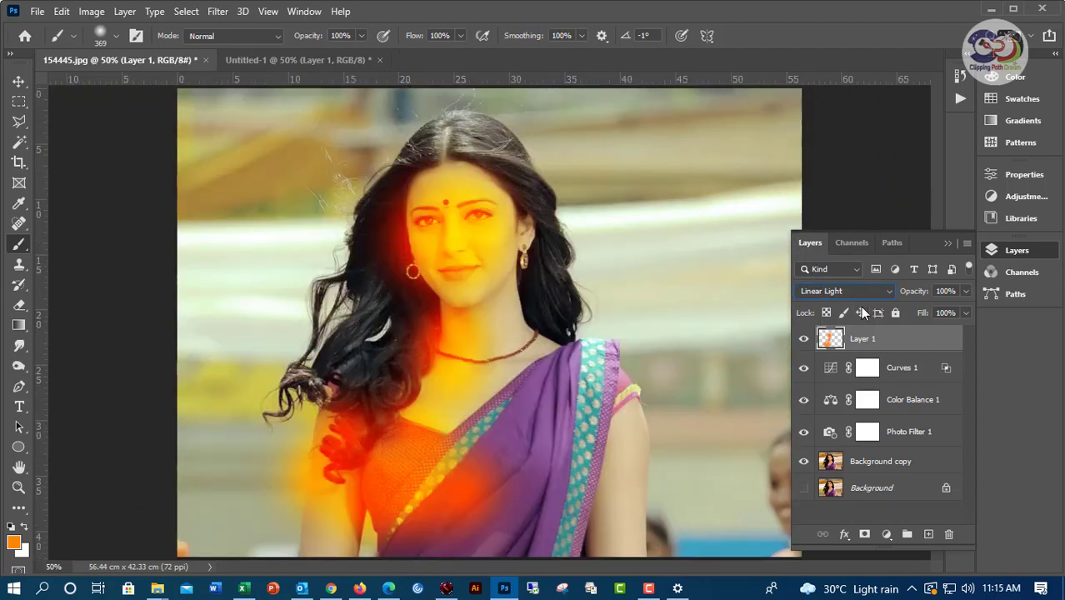
pyautogui.moveTo(917, 298); pyautogui.dragTo(890, 299)
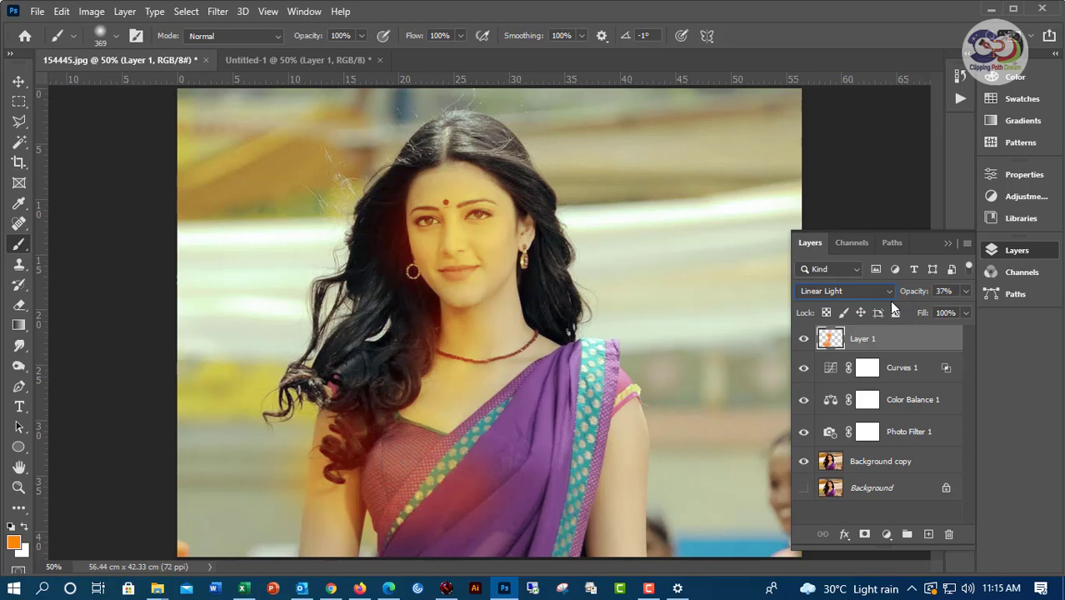
pyautogui.moveTo(919, 298)
pyautogui.mouseDown()
pyautogui.moveTo(896, 302)
pyautogui.moveTo(919, 302)
pyautogui.mouseUp()
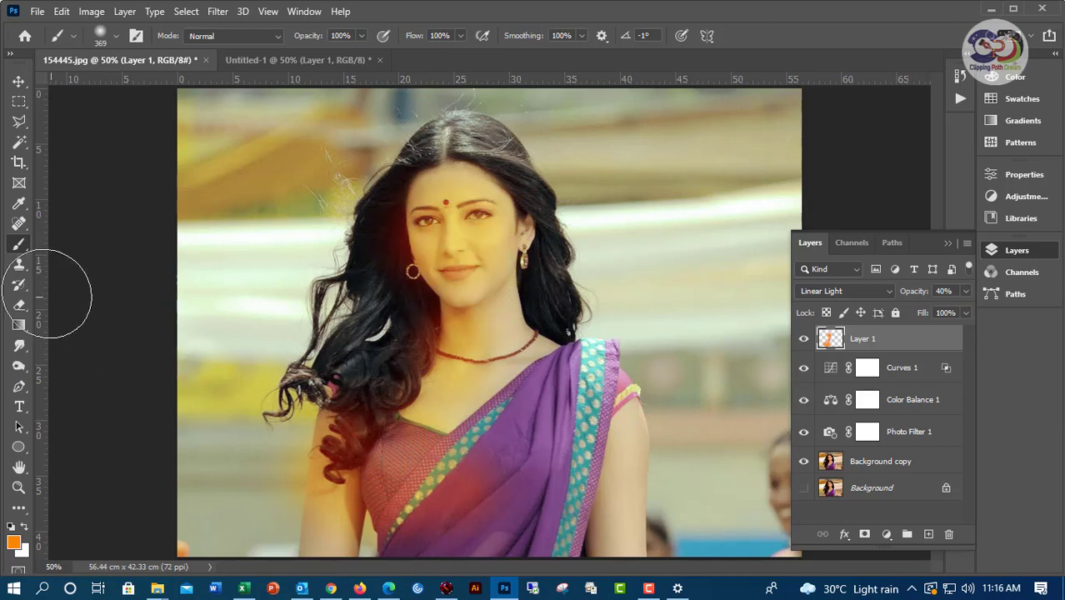
# Change the foreground color to the deeper orange f86d07 and return to the Brush tool.
pyautogui.click(14, 543)
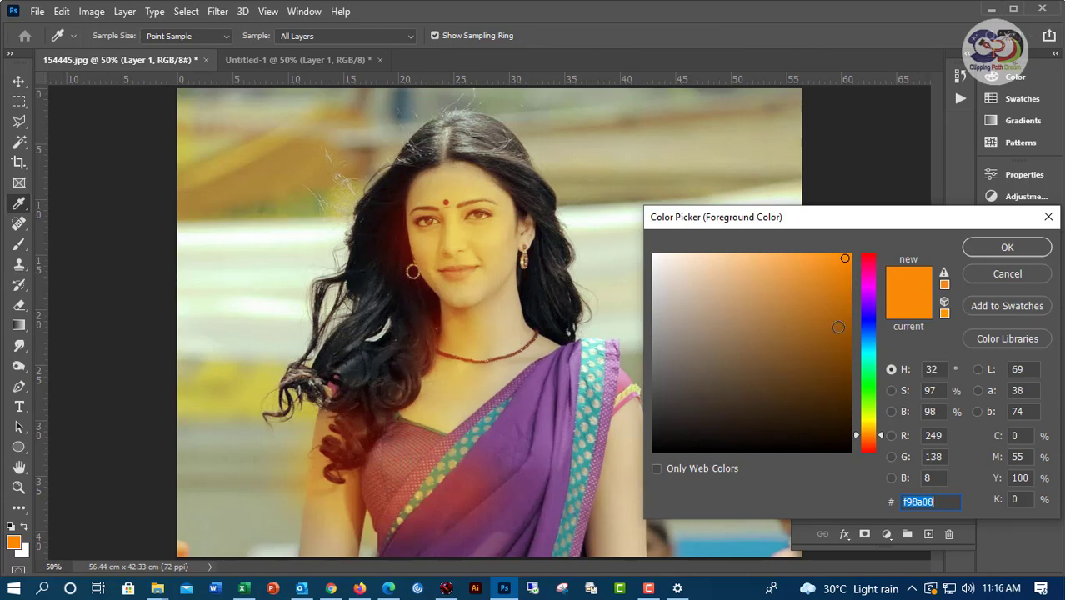
pyautogui.moveTo(881, 432); pyautogui.dragTo(877, 432)
pyautogui.moveTo(878, 433)
pyautogui.mouseDown()
pyautogui.moveTo(887, 267)
pyautogui.moveTo(877, 448)
pyautogui.moveTo(877, 439)
pyautogui.mouseUp()
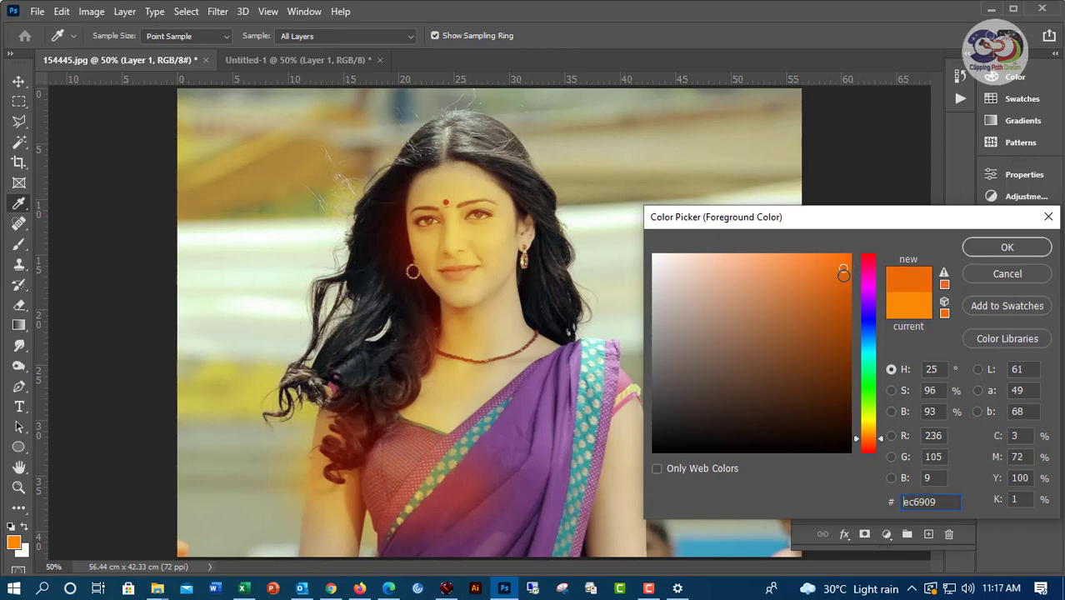
pyautogui.click(845, 297)
pyautogui.click(847, 305)
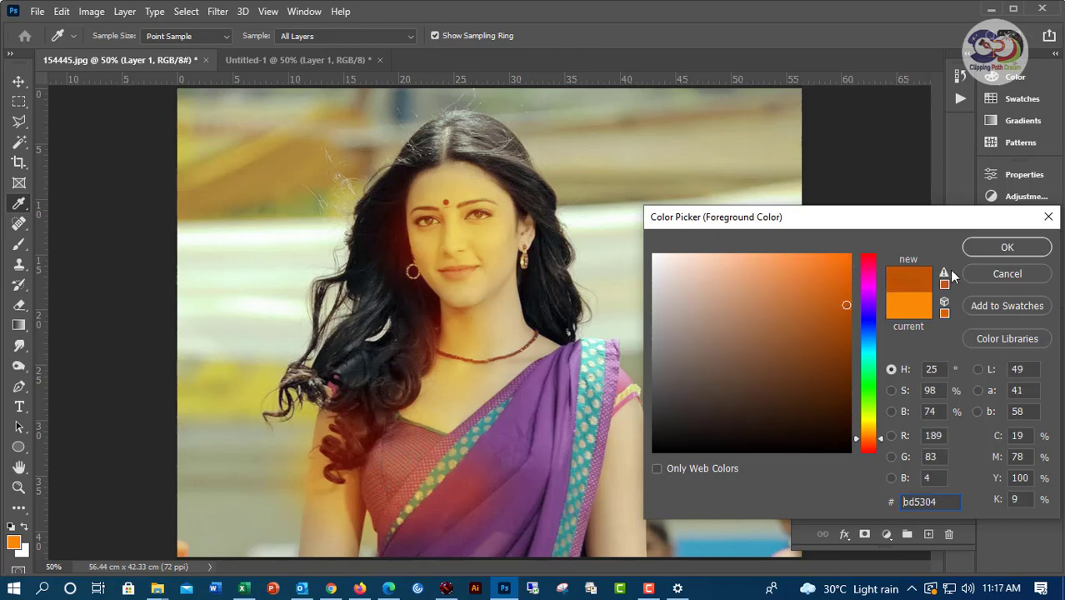
pyautogui.click(845, 260)
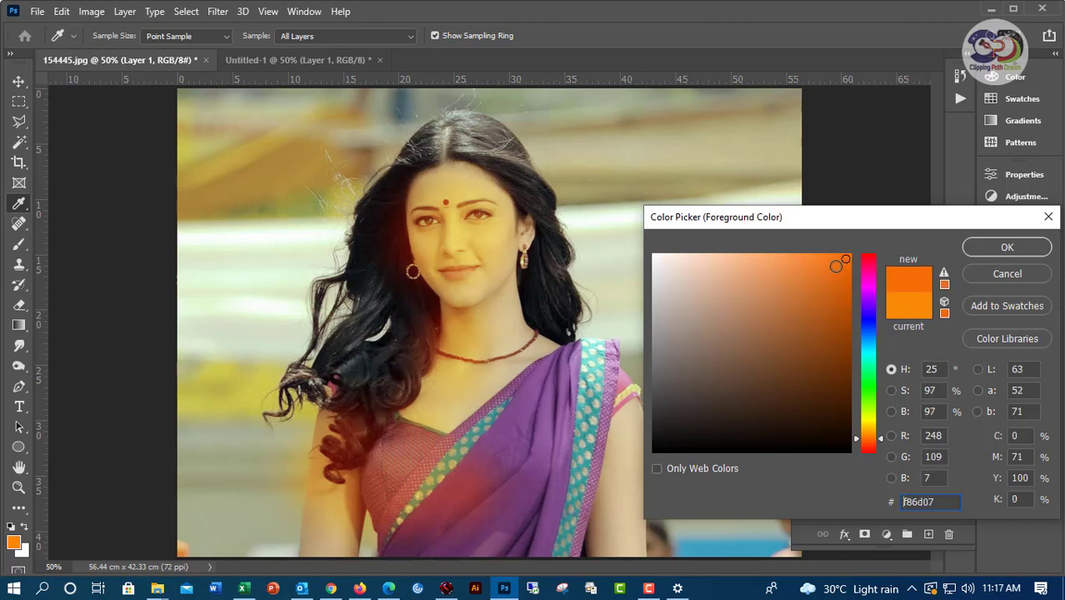
pyautogui.click(1007, 247)
pyautogui.press('b')
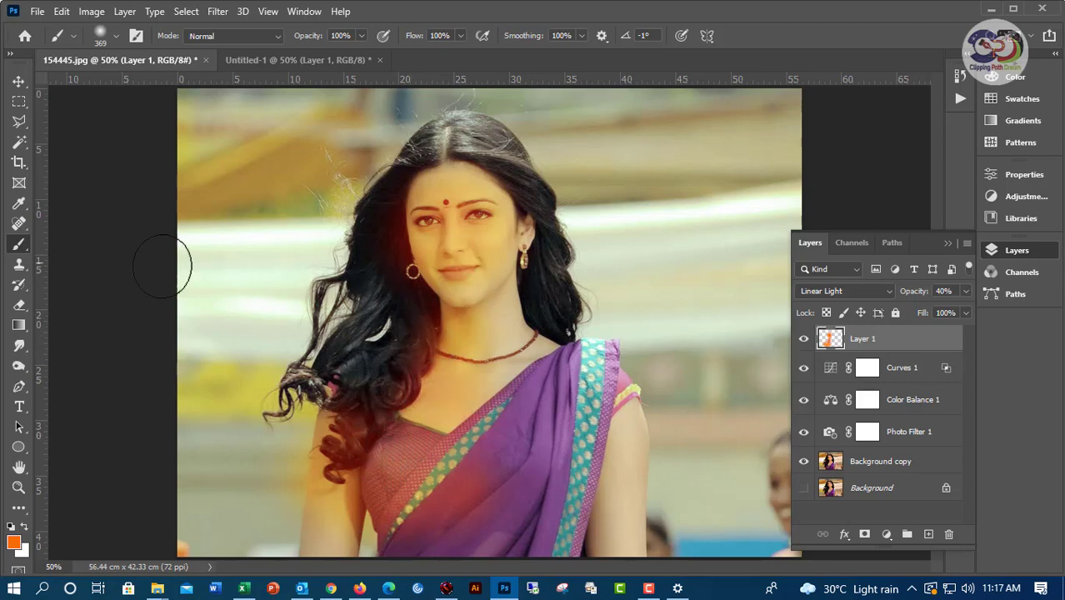
# Set the foreground color to yellow-green e1f942 and brush it over the face, neck, blouse and arm on Layer 1.
pyautogui.click(14, 543)
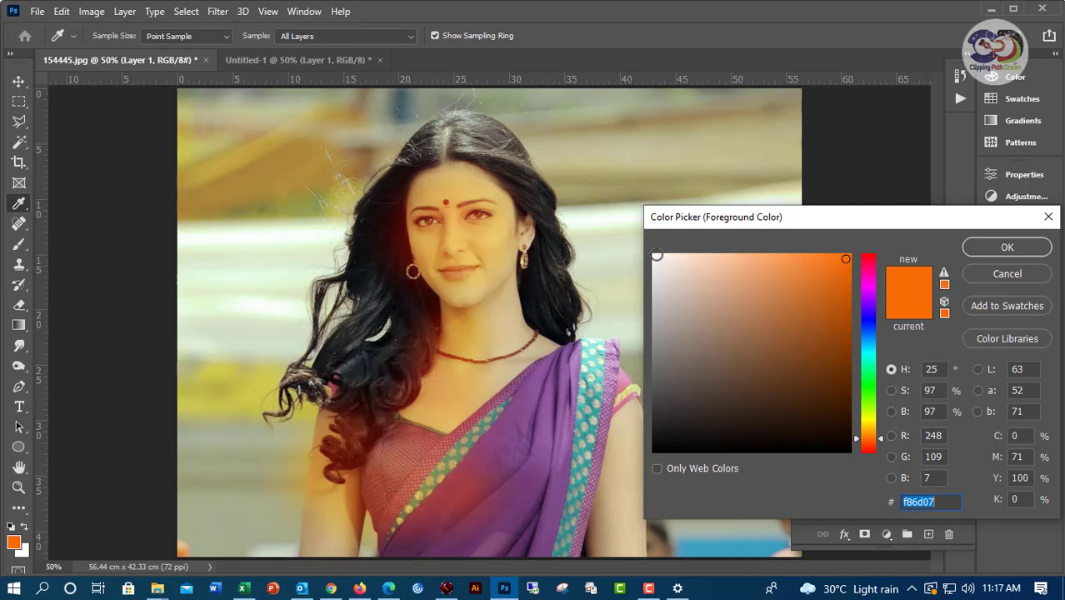
pyautogui.click(869, 414)
pyautogui.moveTo(820, 262); pyautogui.dragTo(798, 258)
pyautogui.click(1006, 248)
pyautogui.press('b')
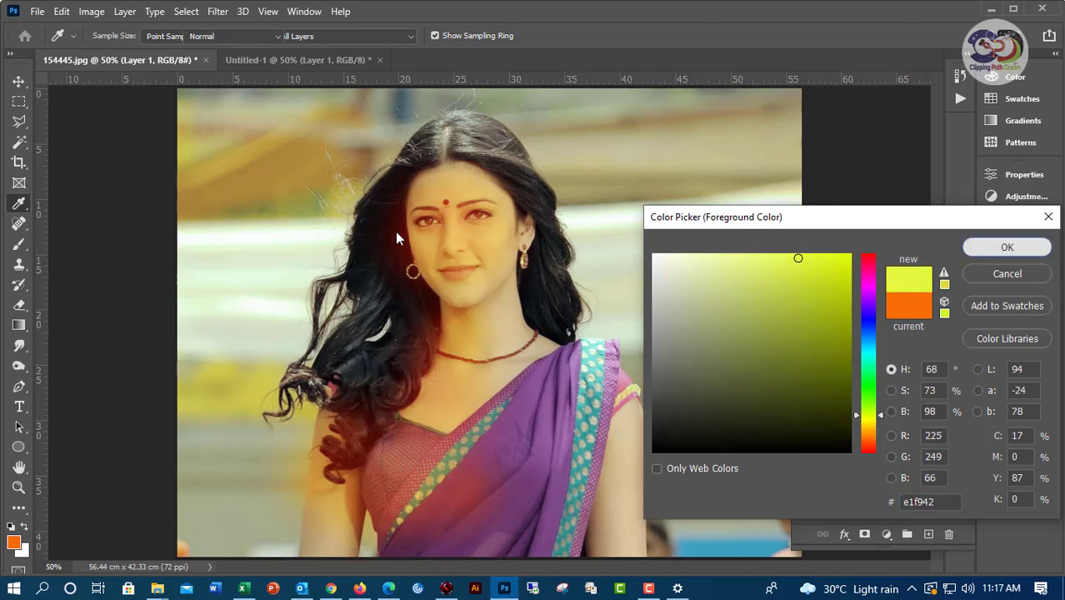
pyautogui.moveTo(443, 190)
pyautogui.mouseDown()
pyautogui.moveTo(450, 260)
pyautogui.moveTo(438, 353)
pyautogui.moveTo(385, 451)
pyautogui.moveTo(345, 476)
pyautogui.moveTo(332, 507)
pyautogui.moveTo(343, 503)
pyautogui.moveTo(350, 542)
pyautogui.mouseUp()
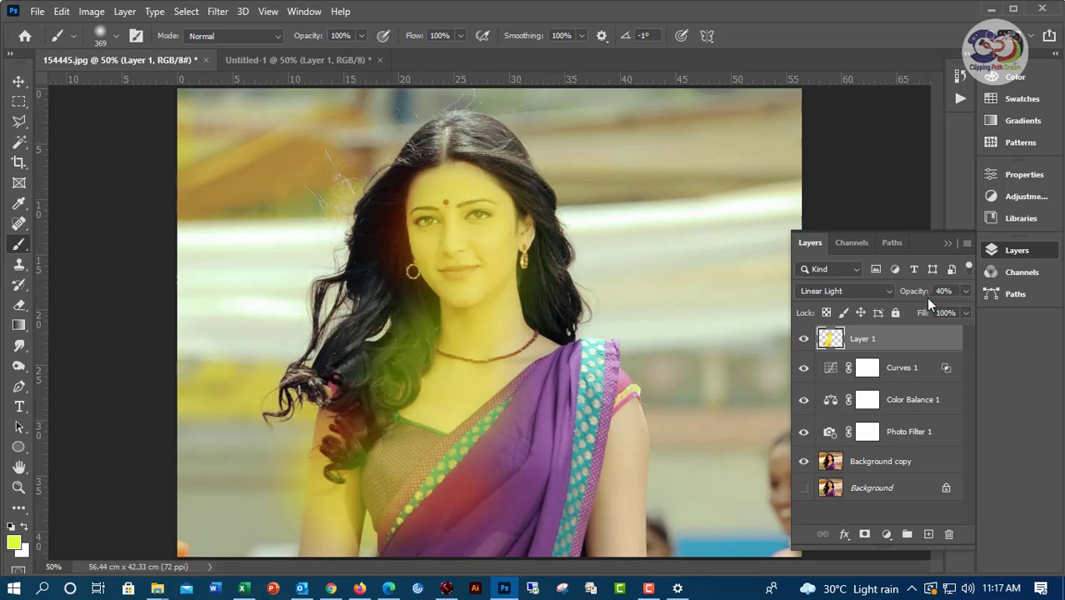
# Change Layer 1's blend mode to Linear Dodge (Add) and set its opacity to 20% and fill to 61%.
pyautogui.moveTo(921, 296); pyautogui.dragTo(909, 298)
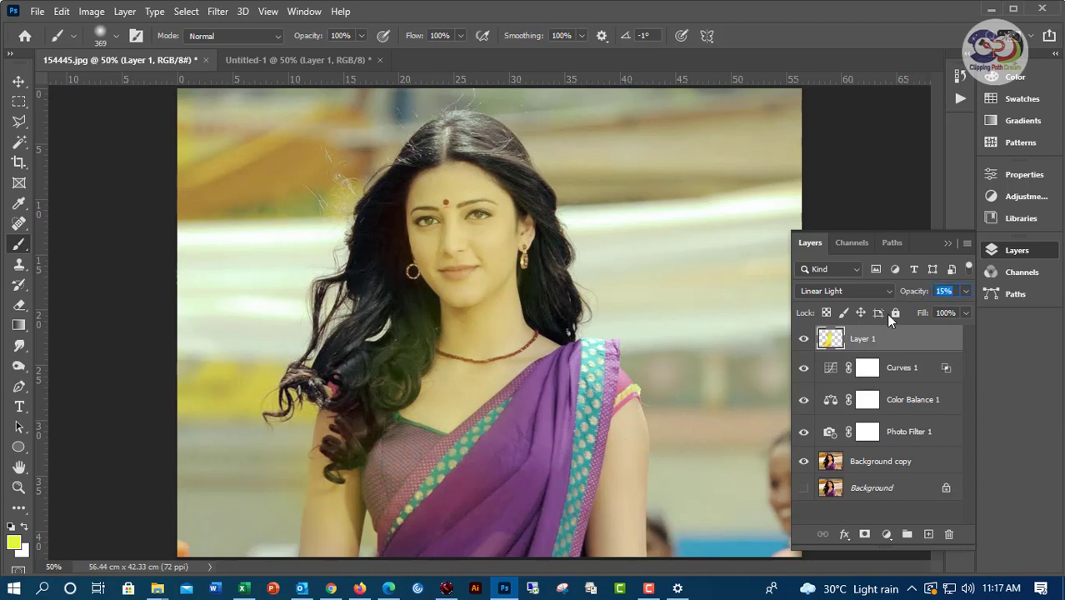
pyautogui.moveTo(908, 295); pyautogui.dragTo(882, 298)
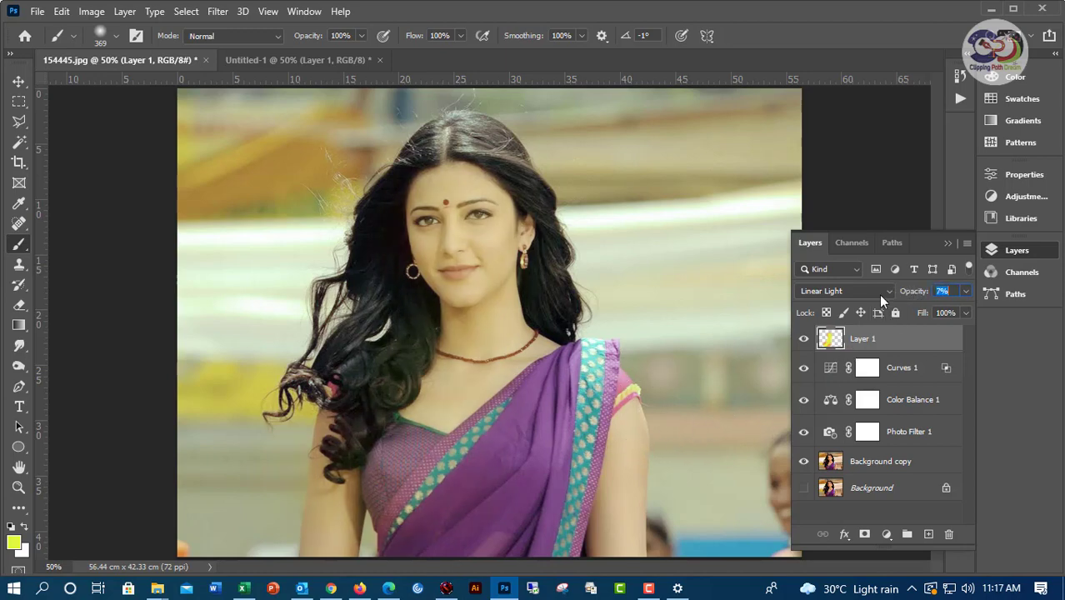
pyautogui.click(890, 293)
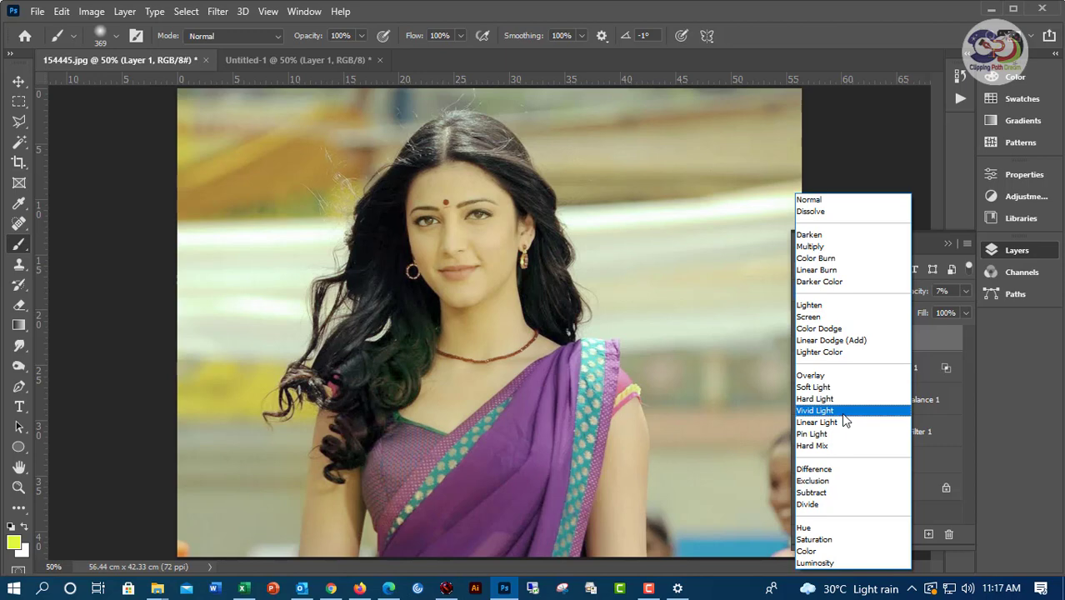
pyautogui.click(839, 342)
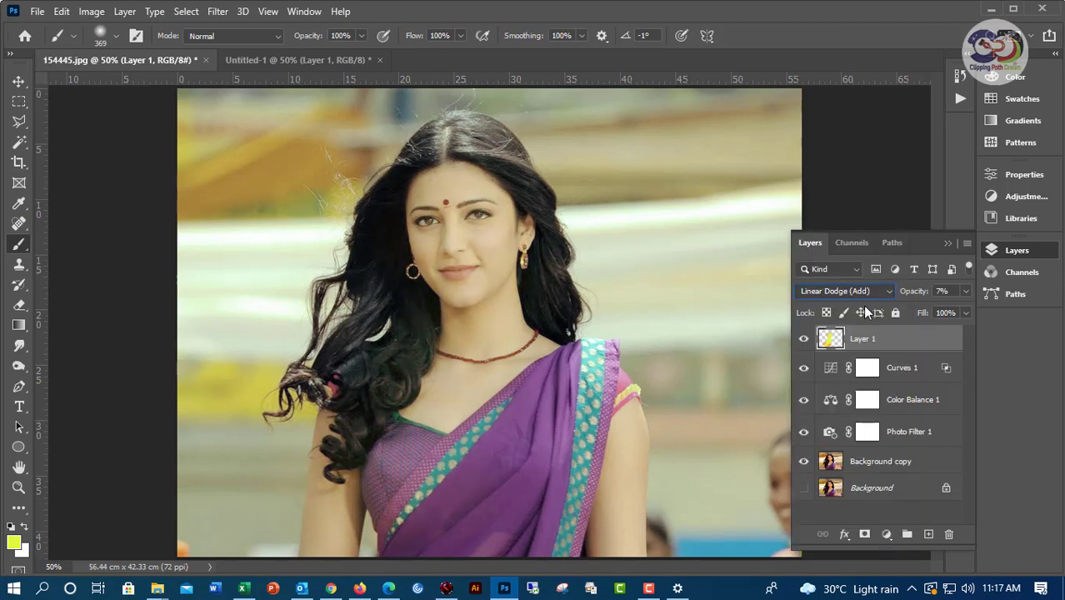
pyautogui.moveTo(915, 301)
pyautogui.mouseDown()
pyautogui.moveTo(923, 296)
pyautogui.moveTo(903, 298)
pyautogui.moveTo(931, 305)
pyautogui.moveTo(906, 297)
pyautogui.moveTo(915, 317)
pyautogui.moveTo(907, 298)
pyautogui.mouseUp()
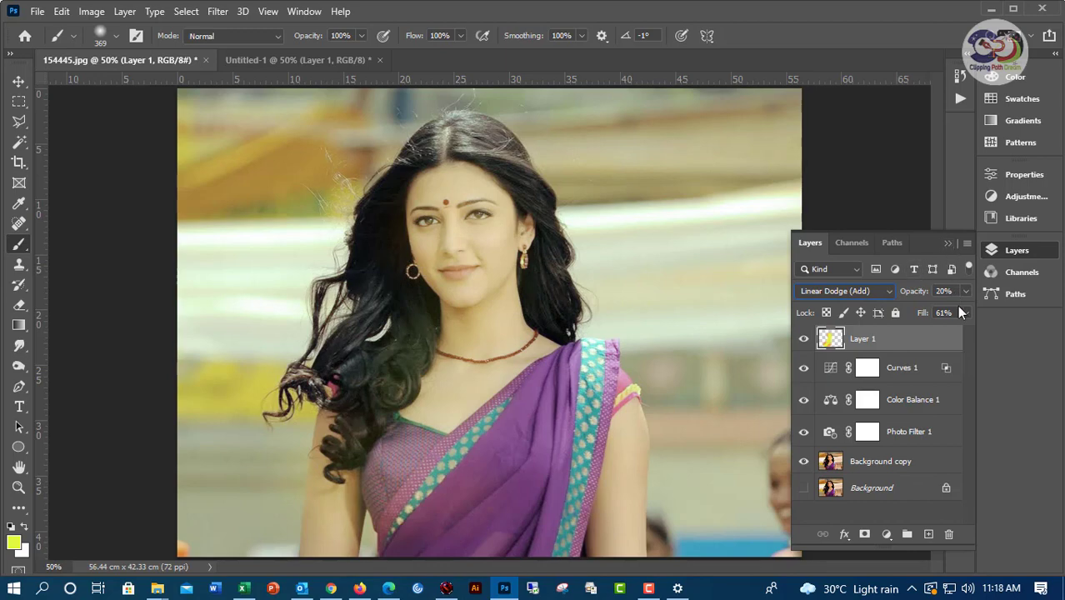
# Merge all layers from Background copy up to Layer 1 into a single layer, leaving the original Background separate.
pyautogui.click(865, 465)
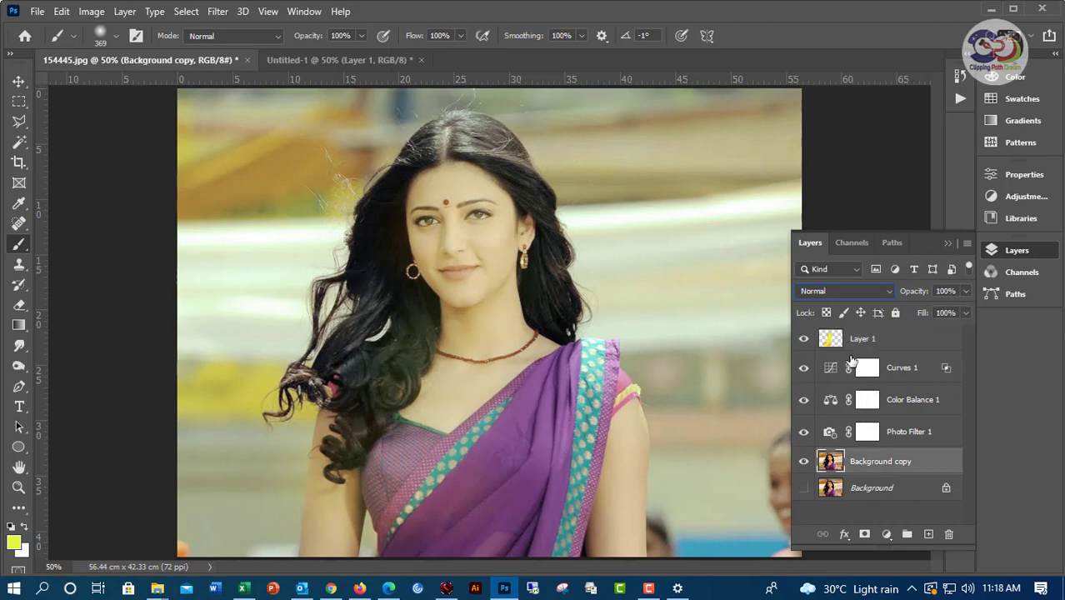
pyautogui.keyDown('shift'); pyautogui.click(867, 340); pyautogui.keyUp('shift')
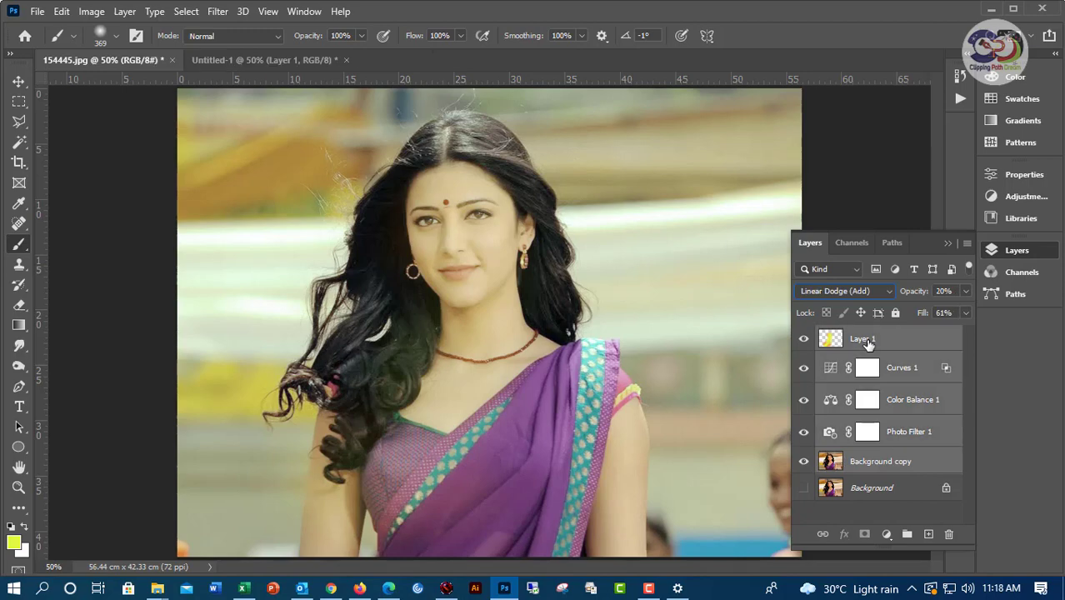
pyautogui.hotkey('ctrl', 'e')
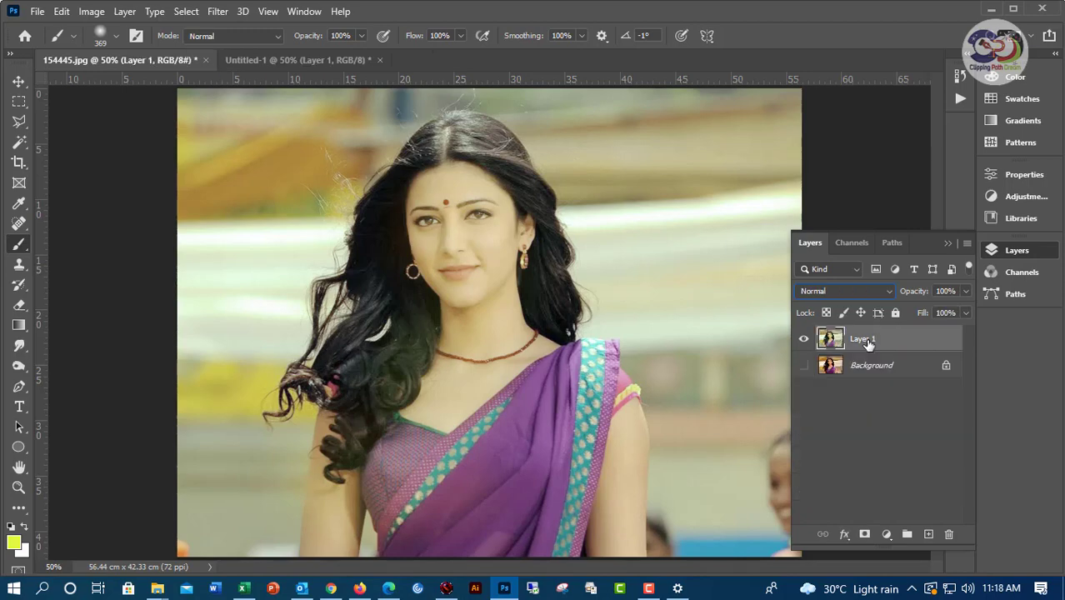
# Compare the corrected photo with the original by toggling the merged layer's visibility, leaving both it and the Background shown.
pyautogui.click(803, 338)
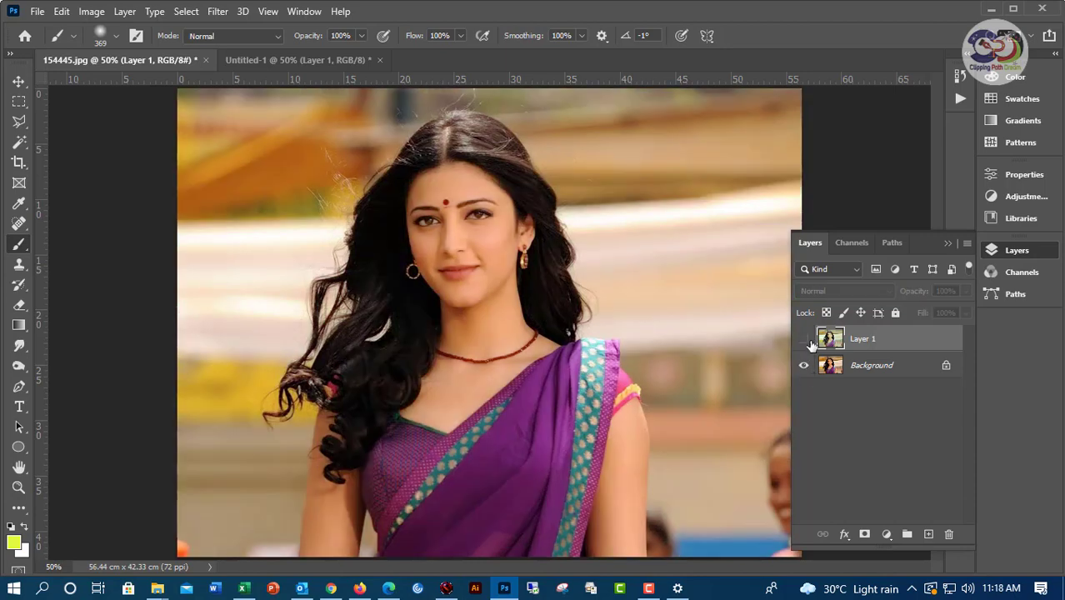
pyautogui.click(803, 338)
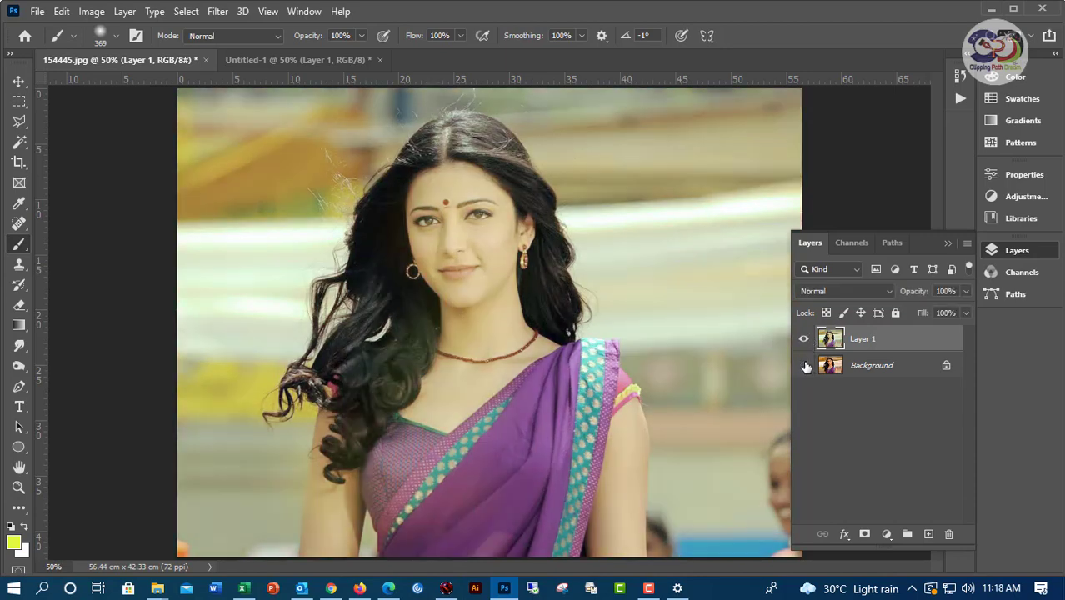
pyautogui.click(806, 367)
pyautogui.click(804, 339)
pyautogui.click(804, 340)
pyautogui.click(803, 365)
pyautogui.click(804, 339)
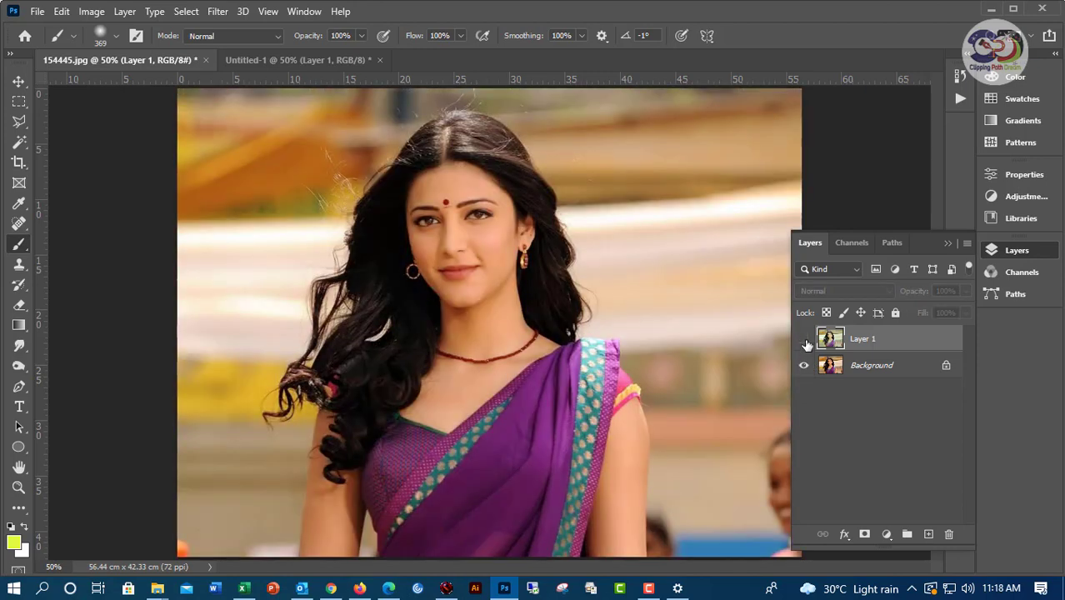
pyautogui.click(804, 339)
pyautogui.click(804, 339)
pyautogui.click(804, 339)
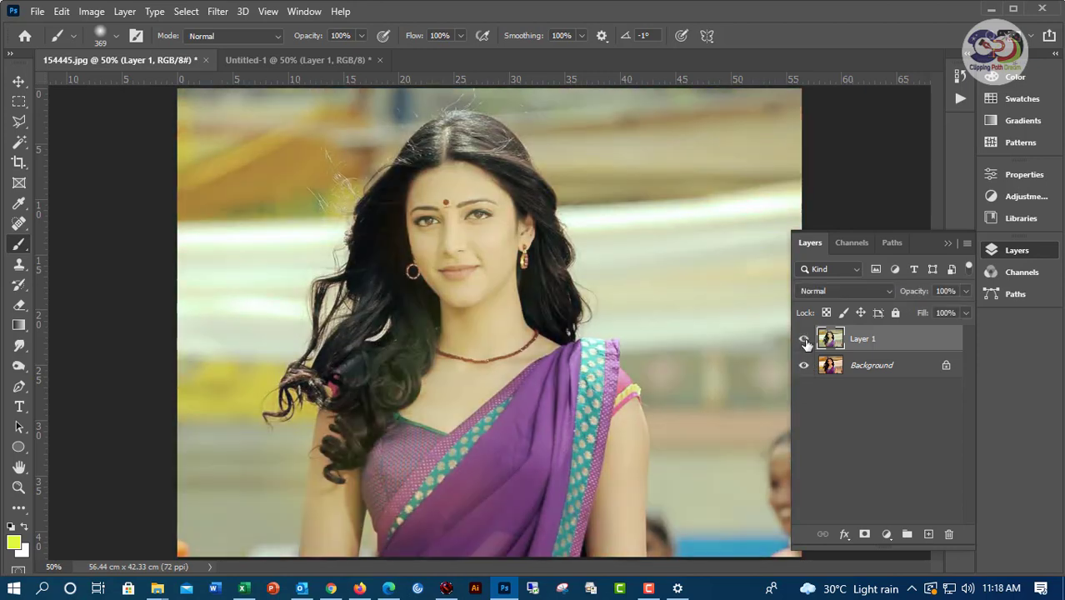
pyautogui.click(804, 339)
pyautogui.click(804, 339)
pyautogui.click(804, 339)
pyautogui.click(804, 339)
pyautogui.click(804, 339)
pyautogui.click(804, 339)
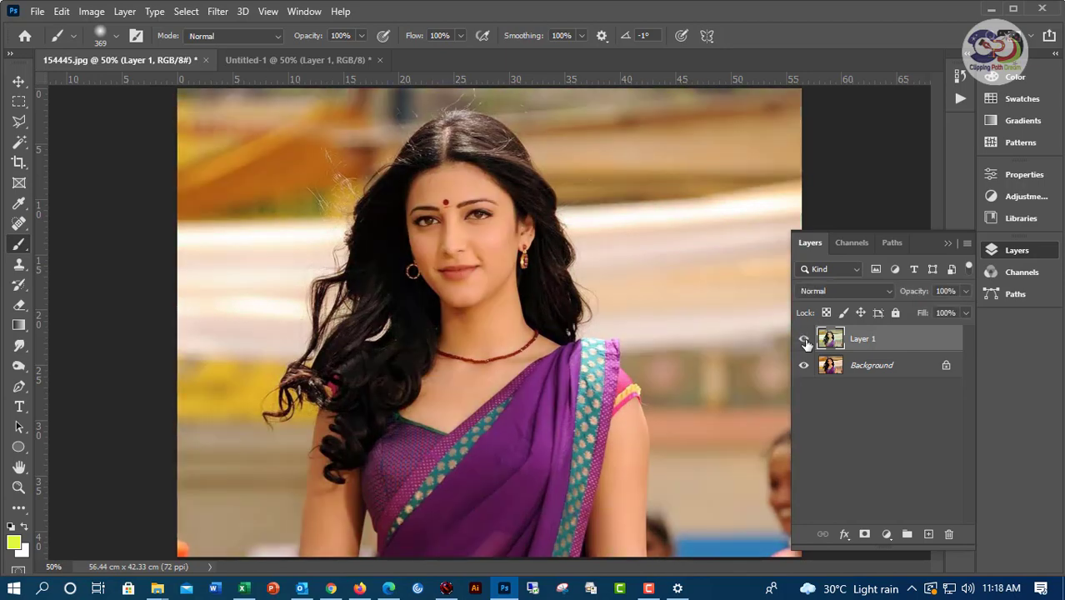
pyautogui.click(804, 339)
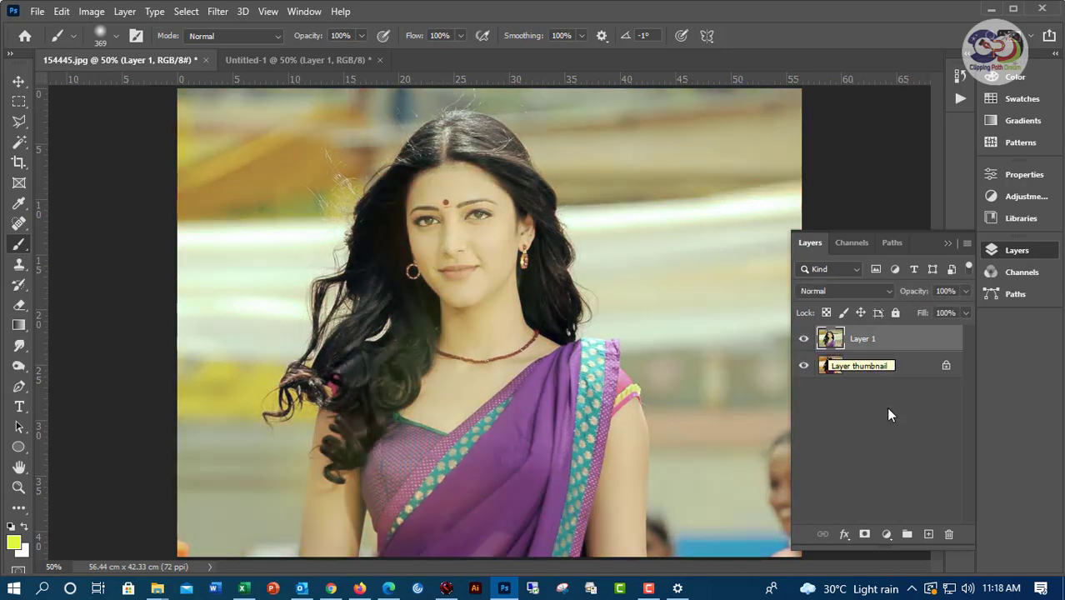